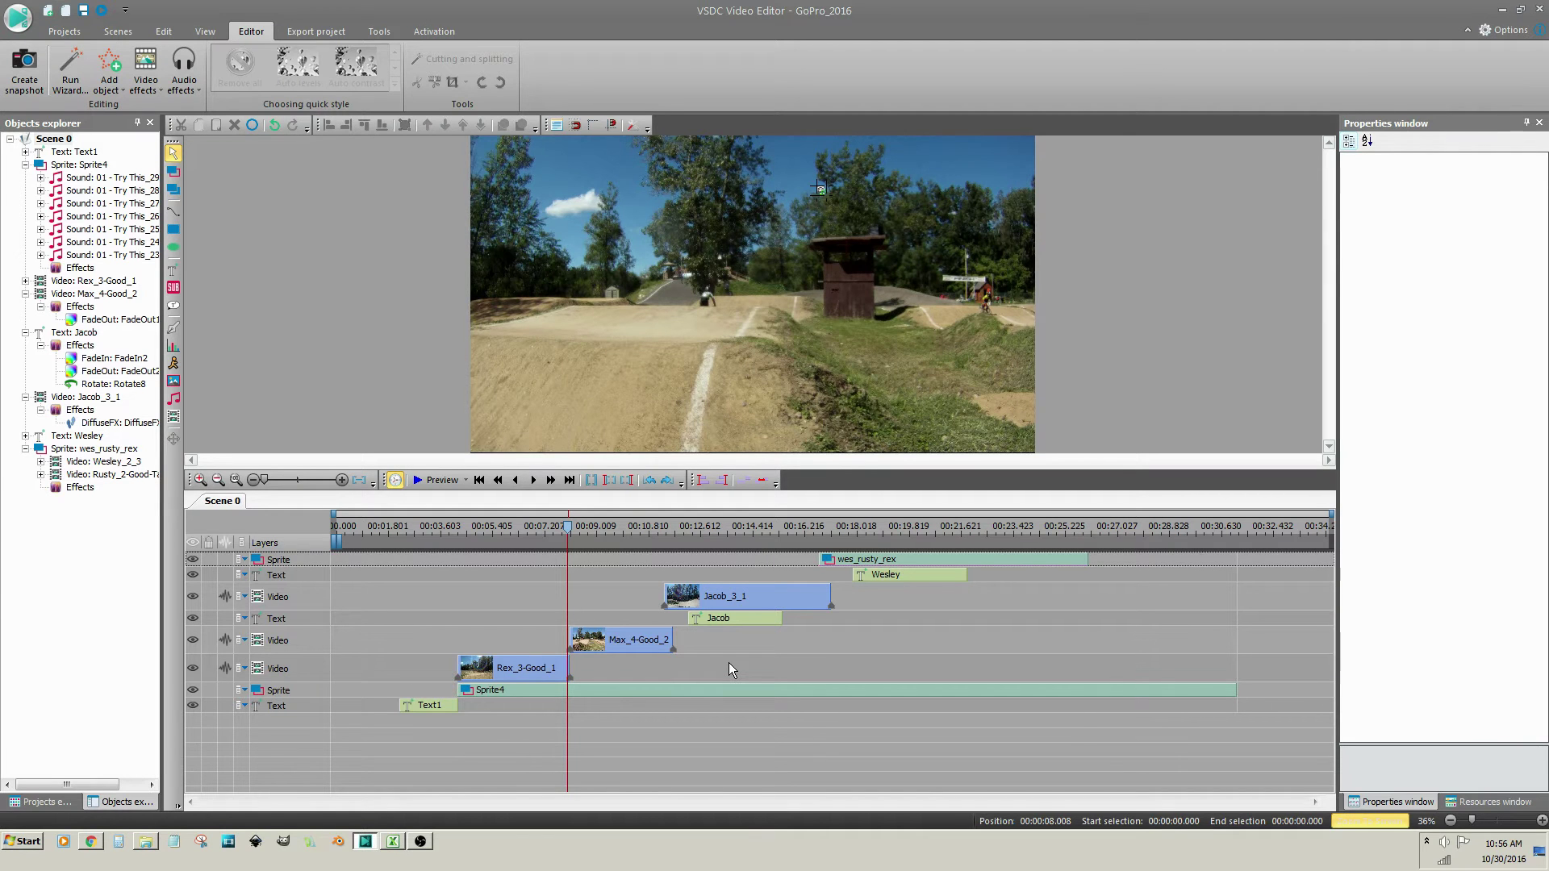
# Set Max_4-Good_2's Speed to 50% in Properties and preview the slowed scene.
pyautogui.click(625, 645)
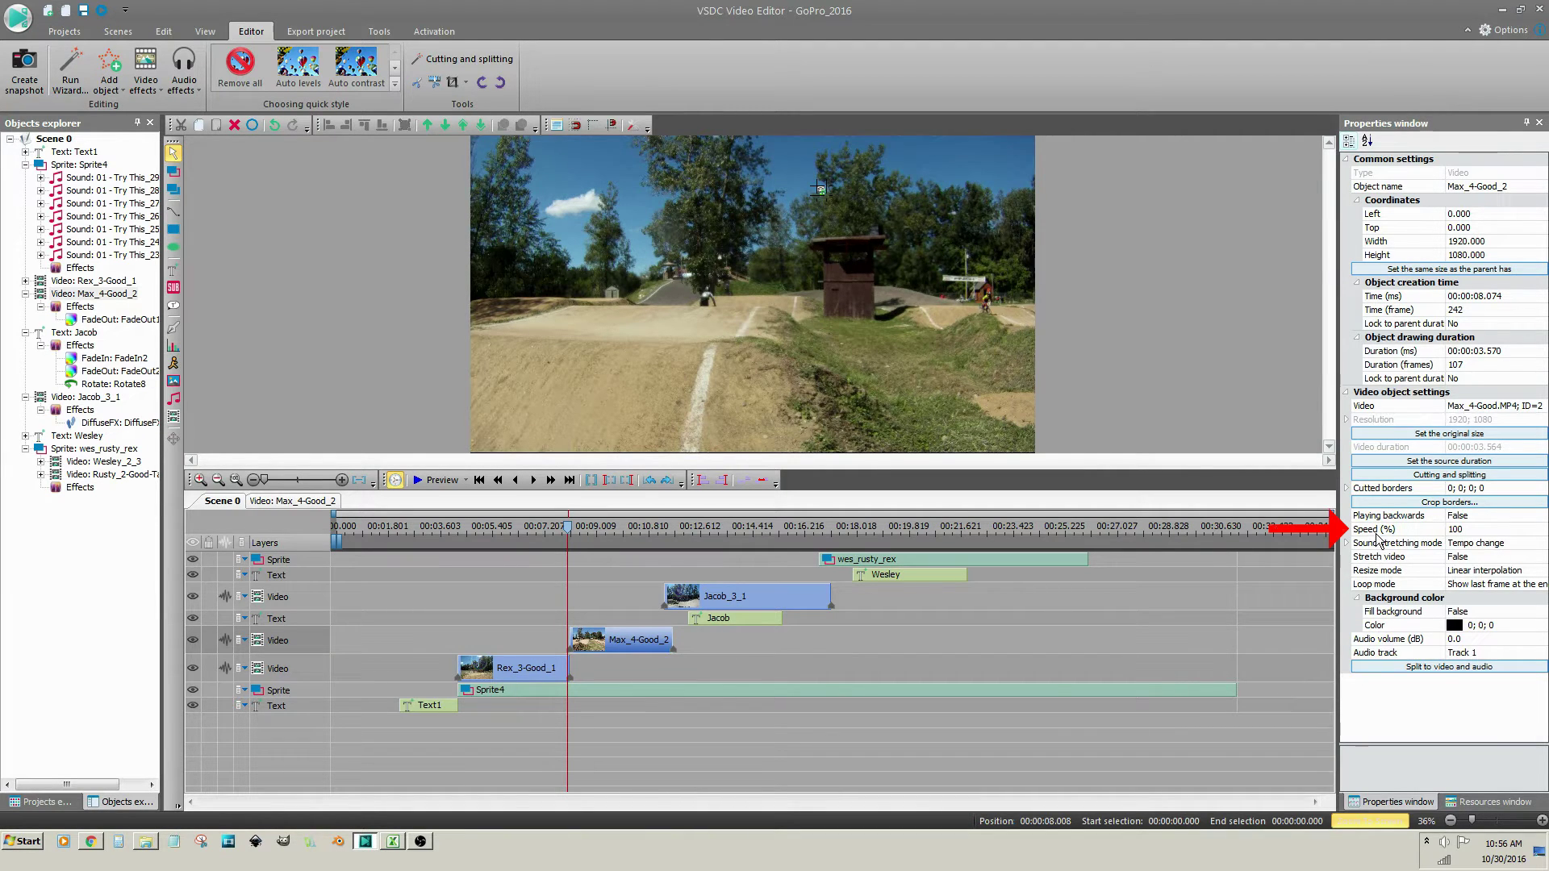
pyautogui.click(1473, 530)
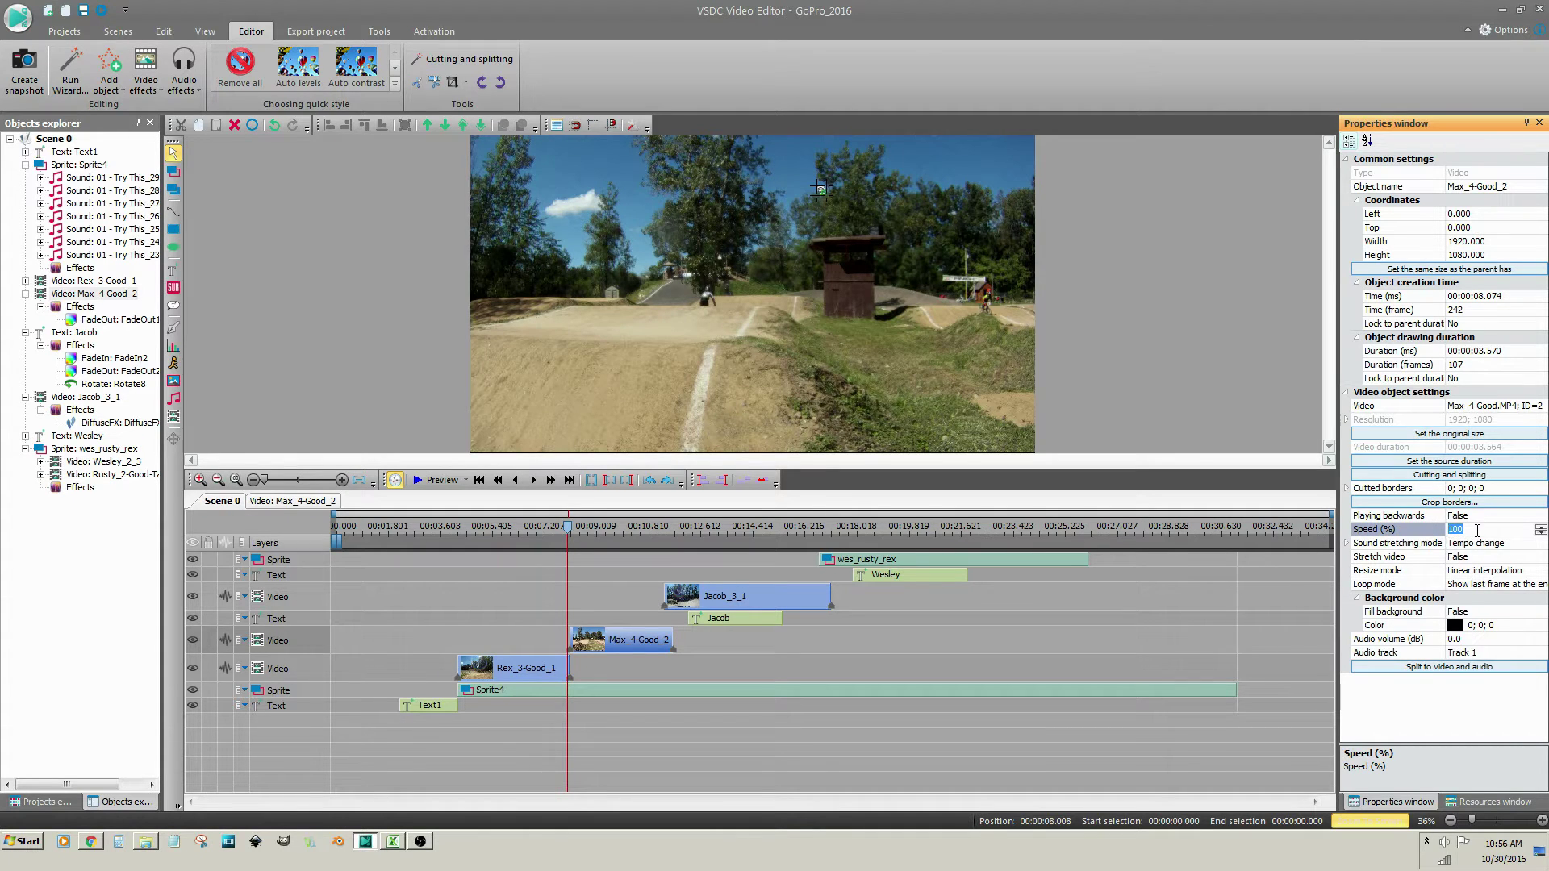
pyautogui.write('50')
pyautogui.press('Return')
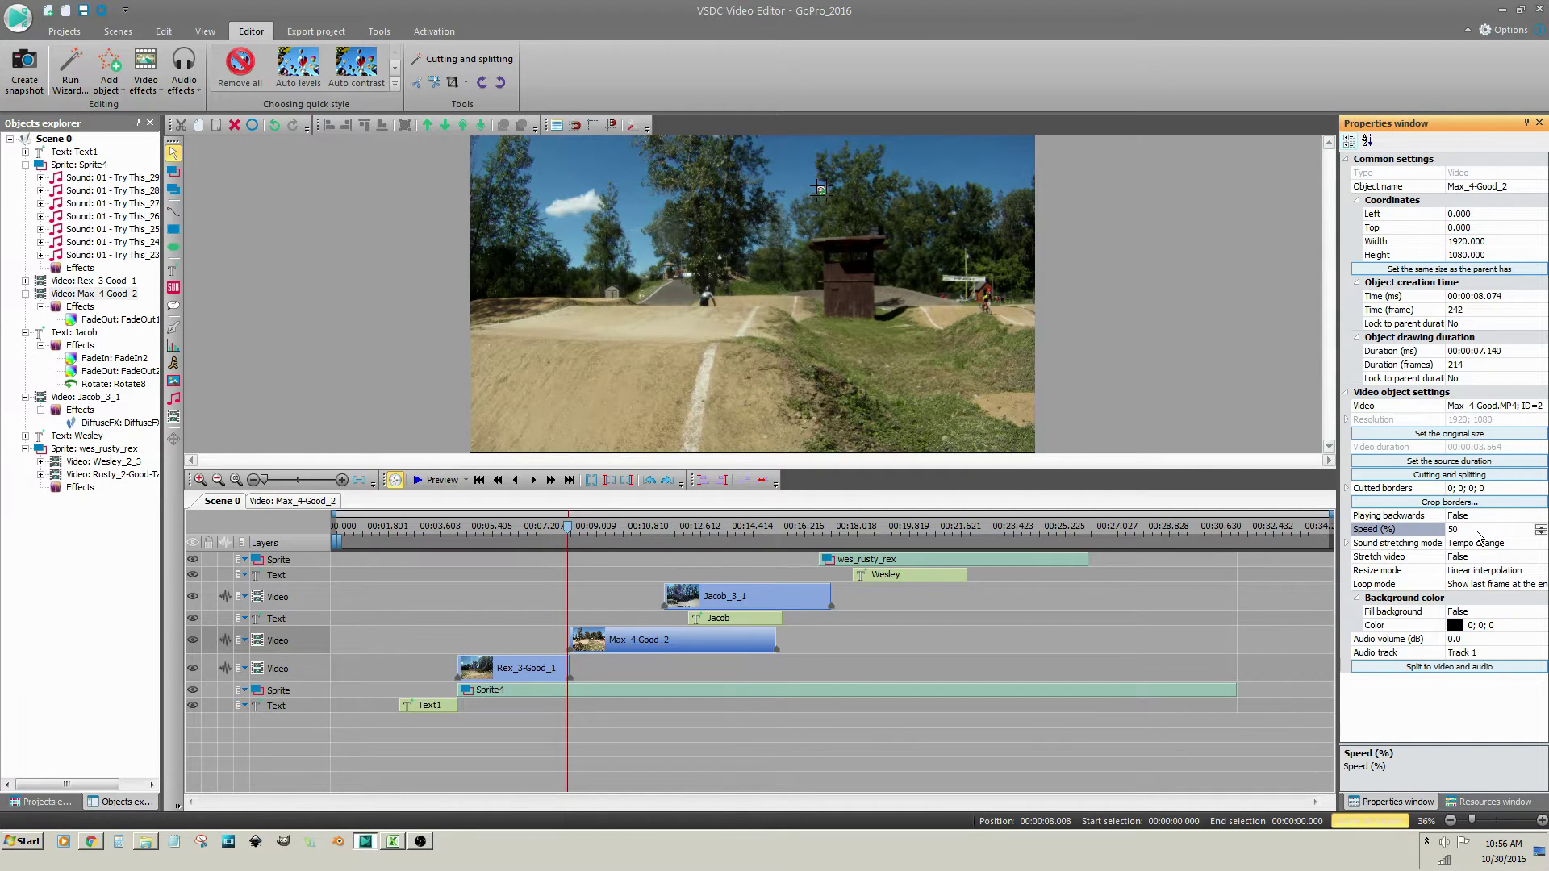
pyautogui.click(438, 481)
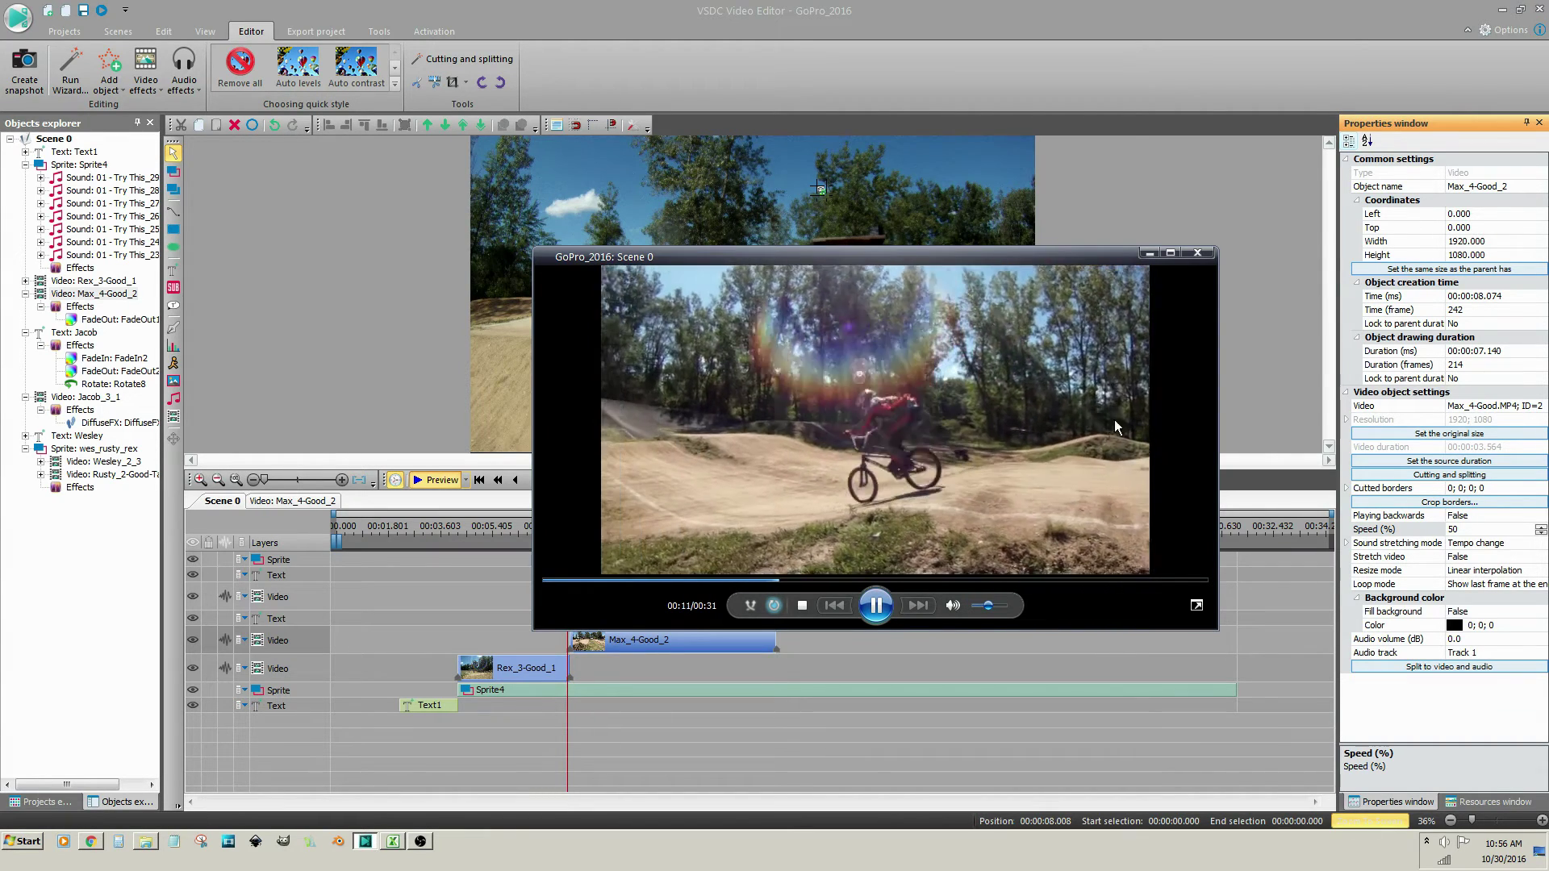
pyautogui.click(1198, 255)
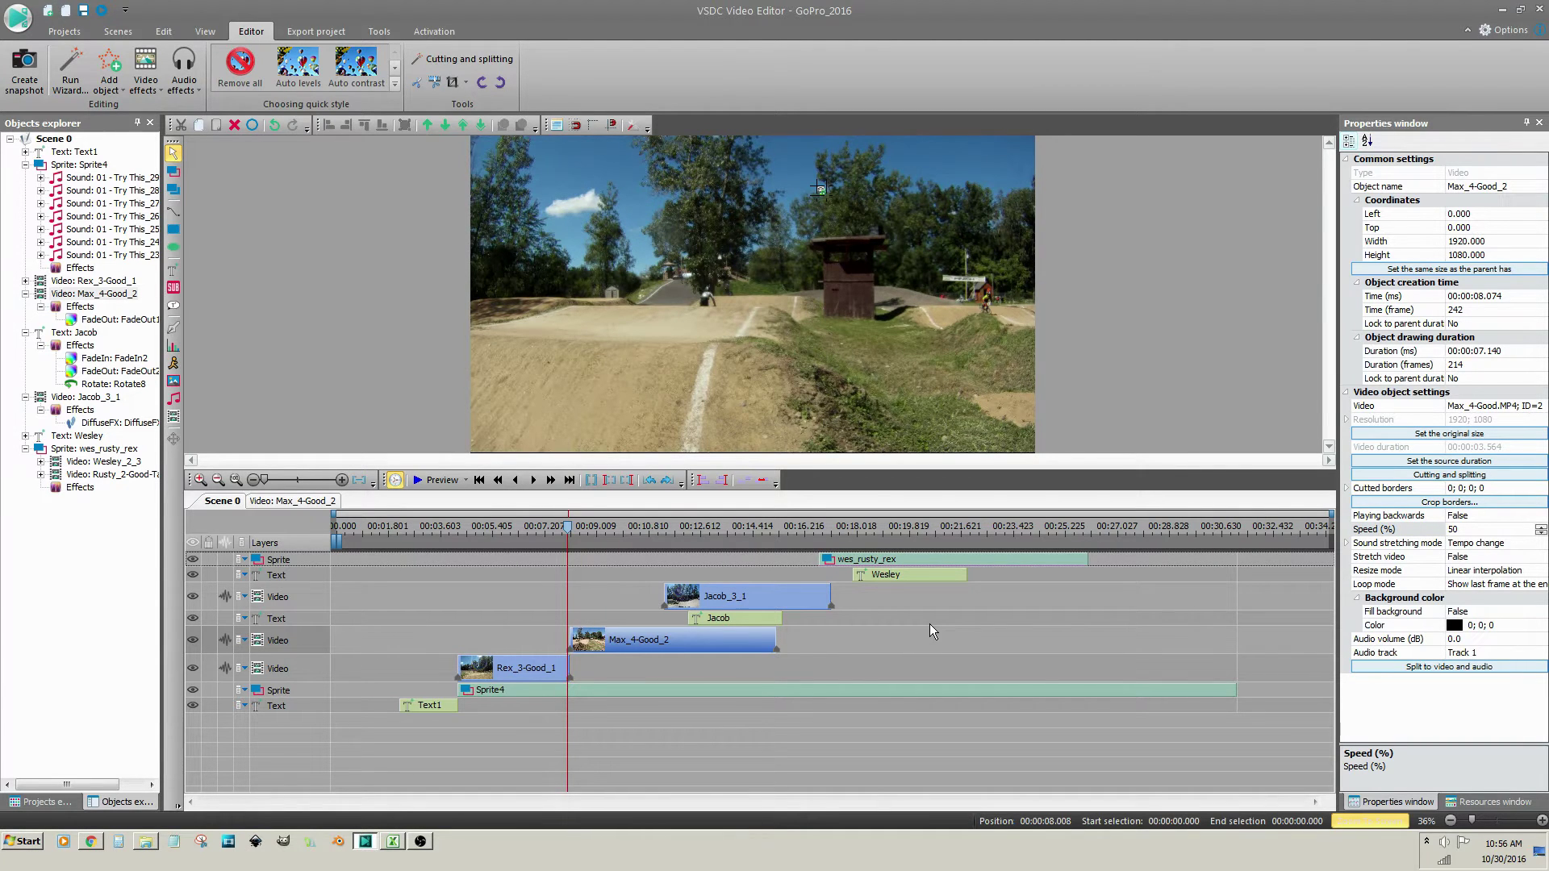
# Preview Max_4-Good_2 at 300% speed, then set its Speed back to 100%.
pyautogui.click(1470, 530)
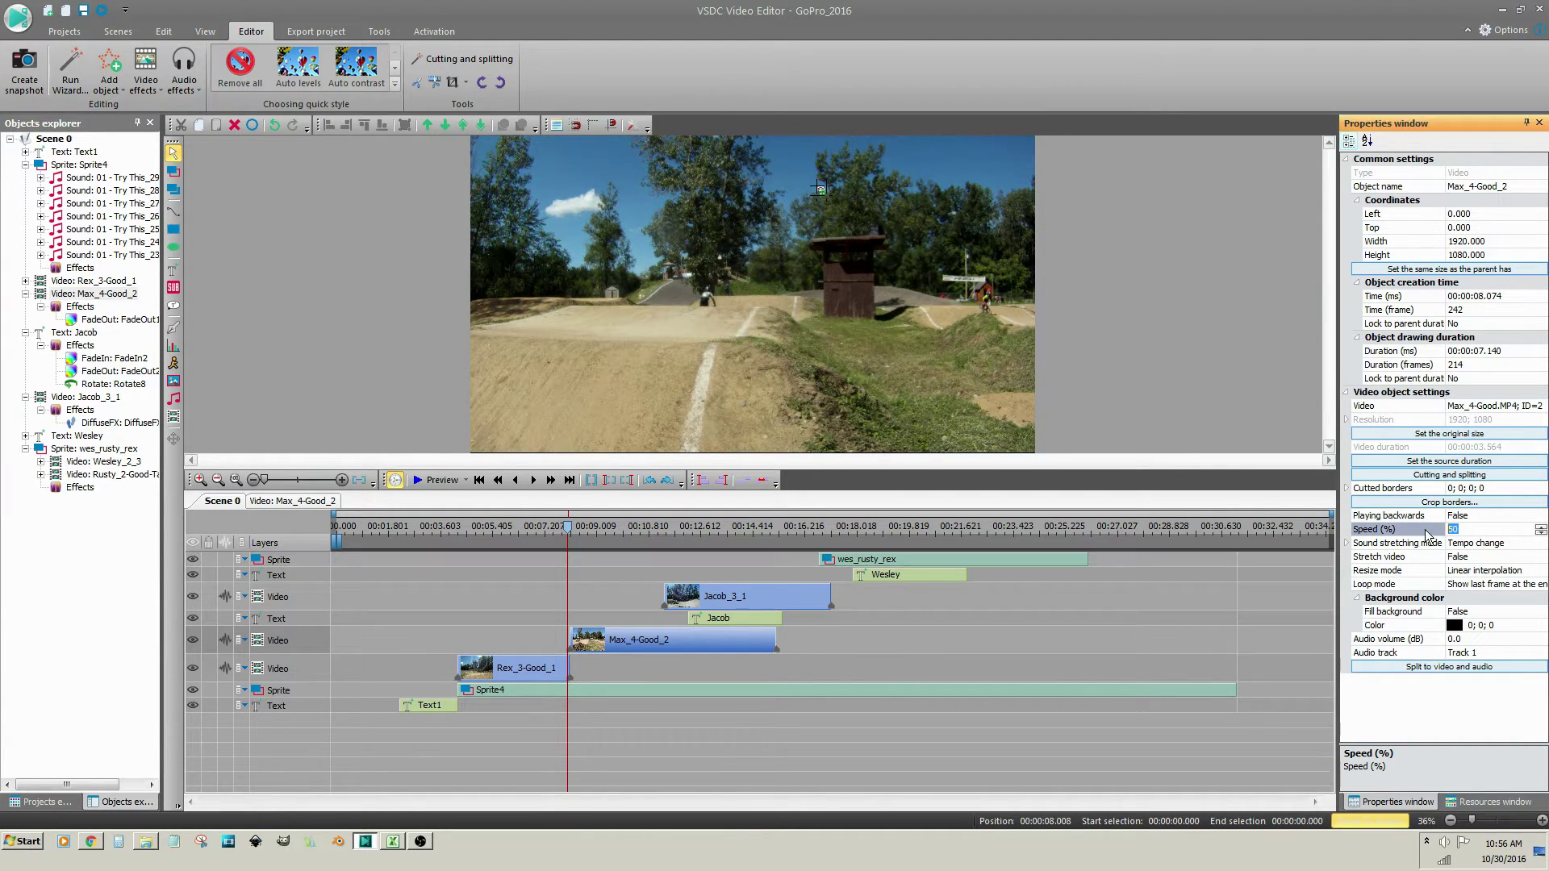
pyautogui.write('300')
pyautogui.press('Return')
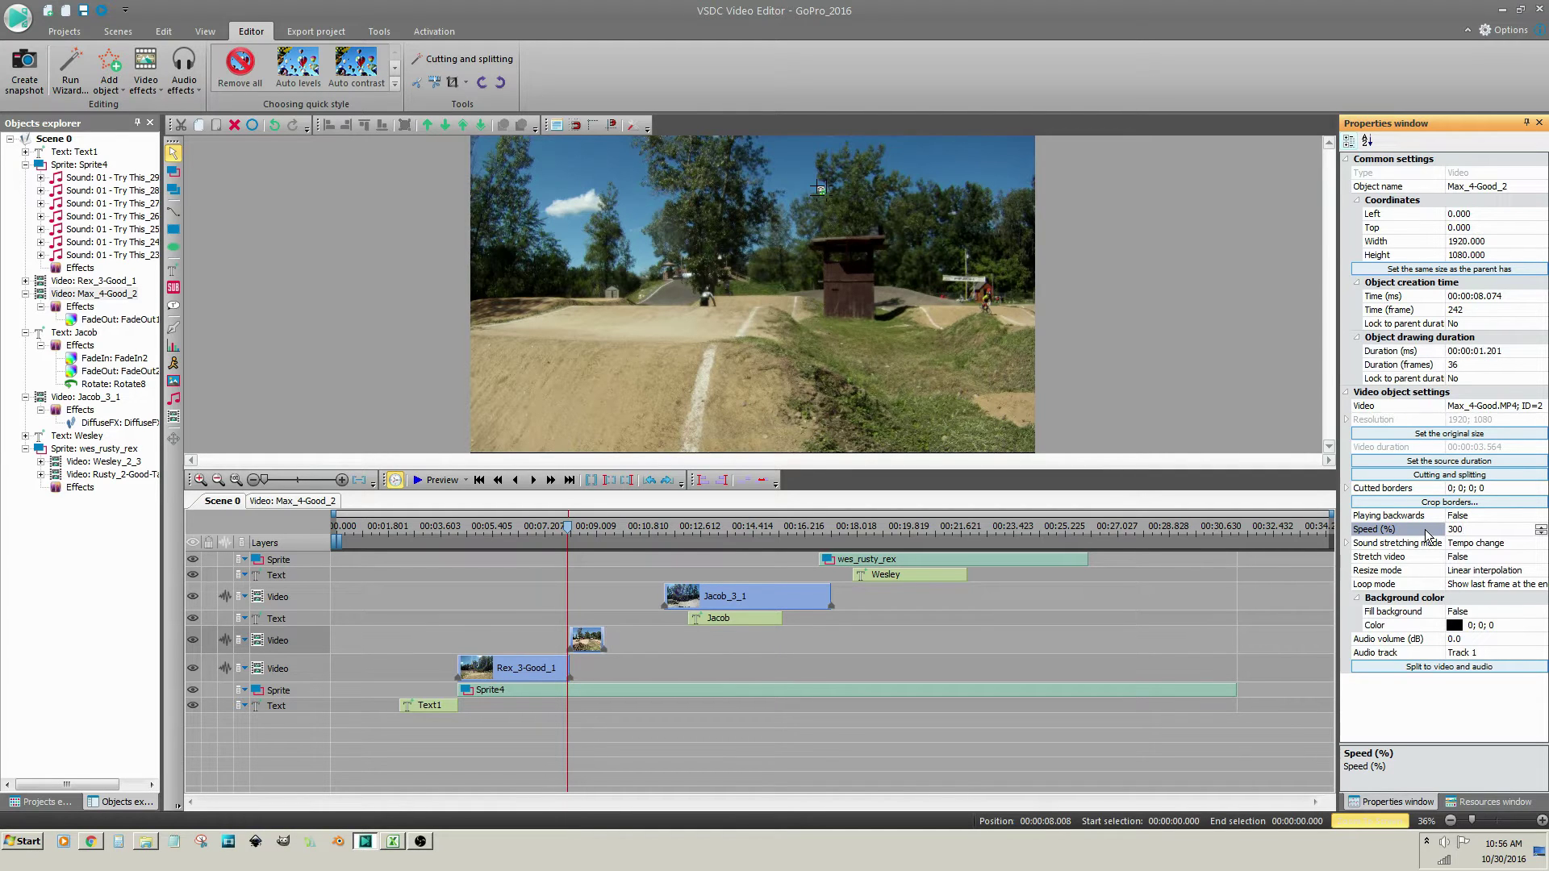
pyautogui.click(438, 479)
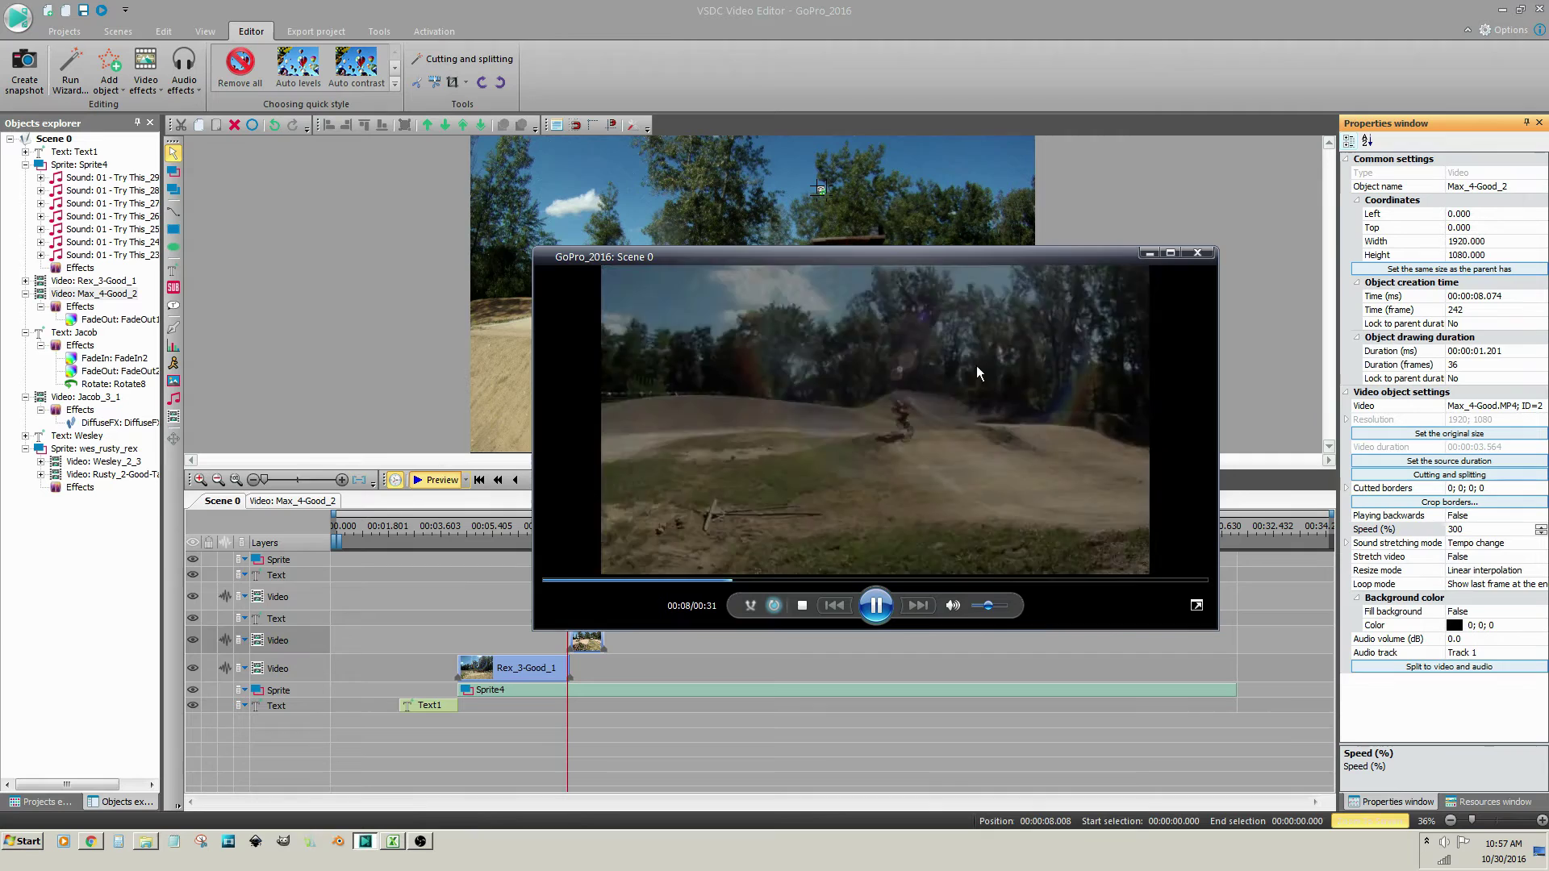
pyautogui.click(1206, 256)
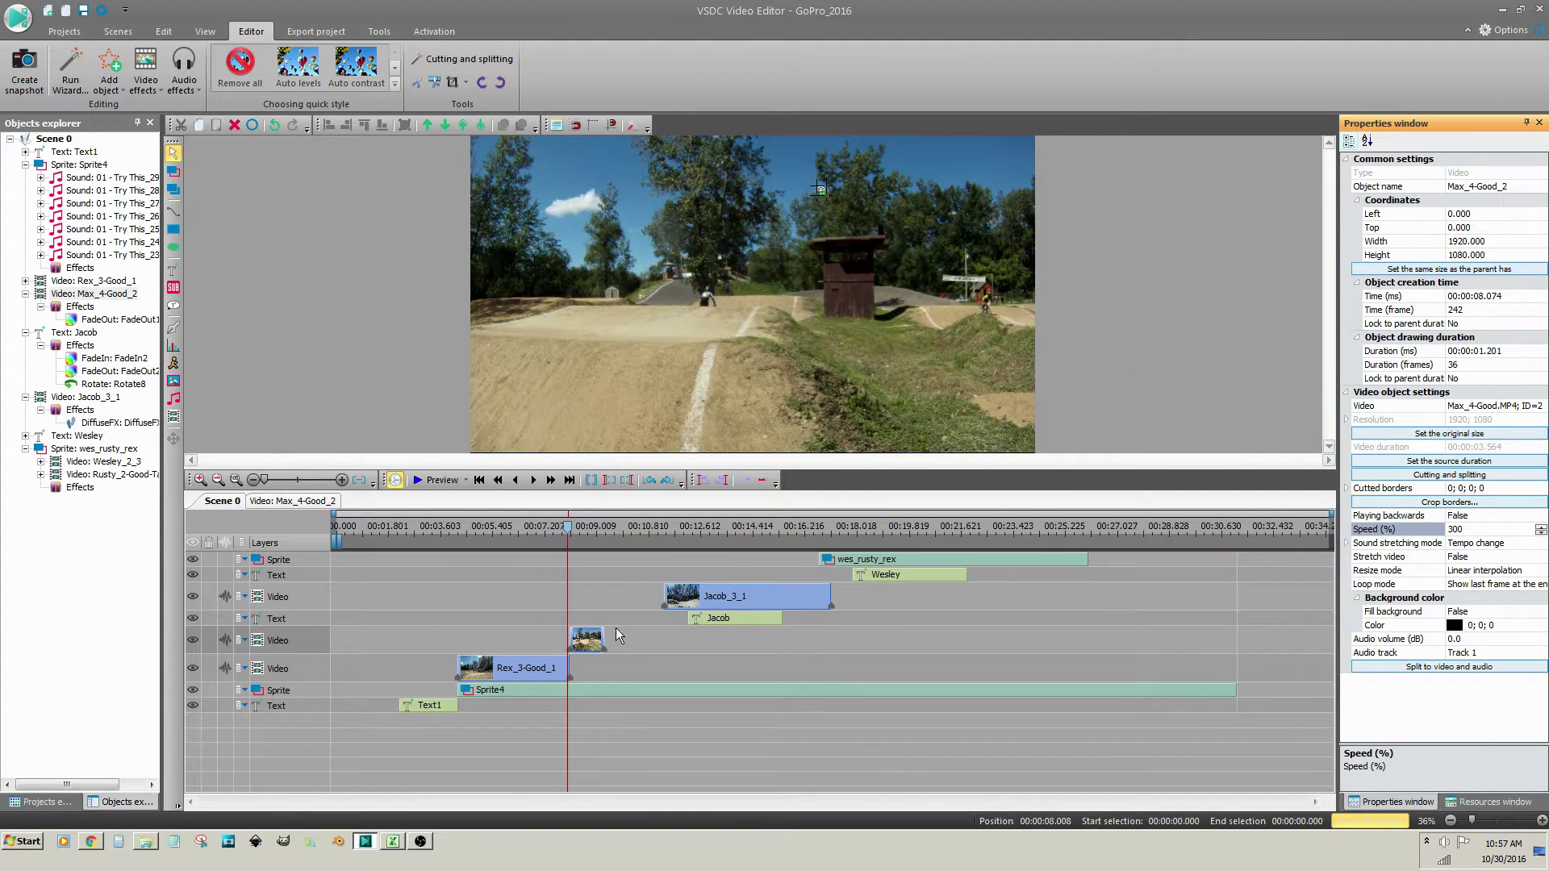
pyautogui.write('100')
pyautogui.click(1435, 532)
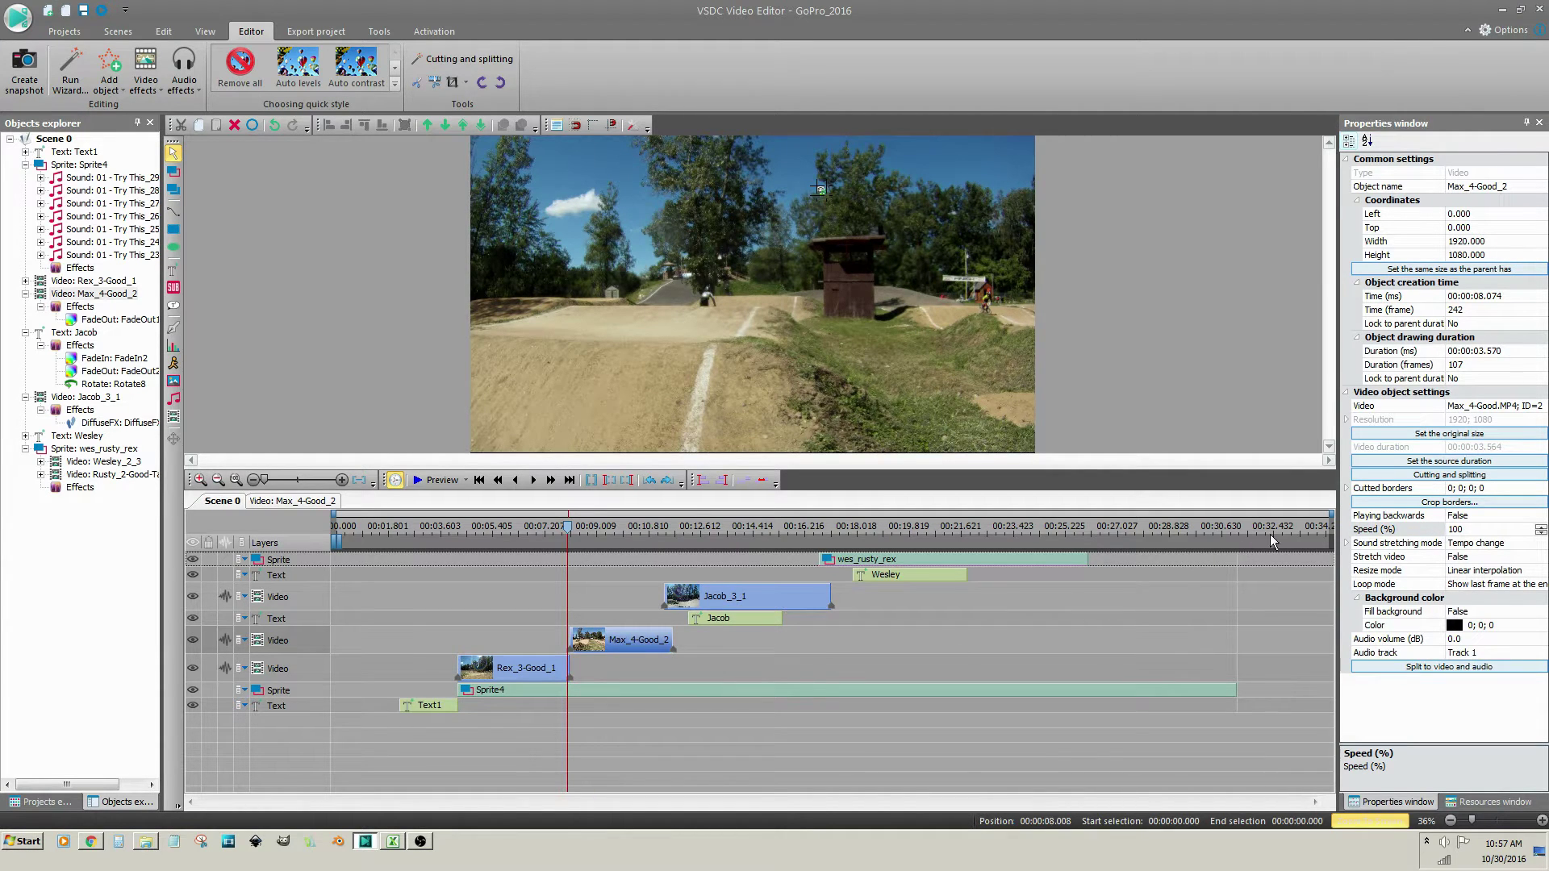
# In the cutting and splitting editor, add a split marker at 0.633 s.
pyautogui.click(1438, 475)
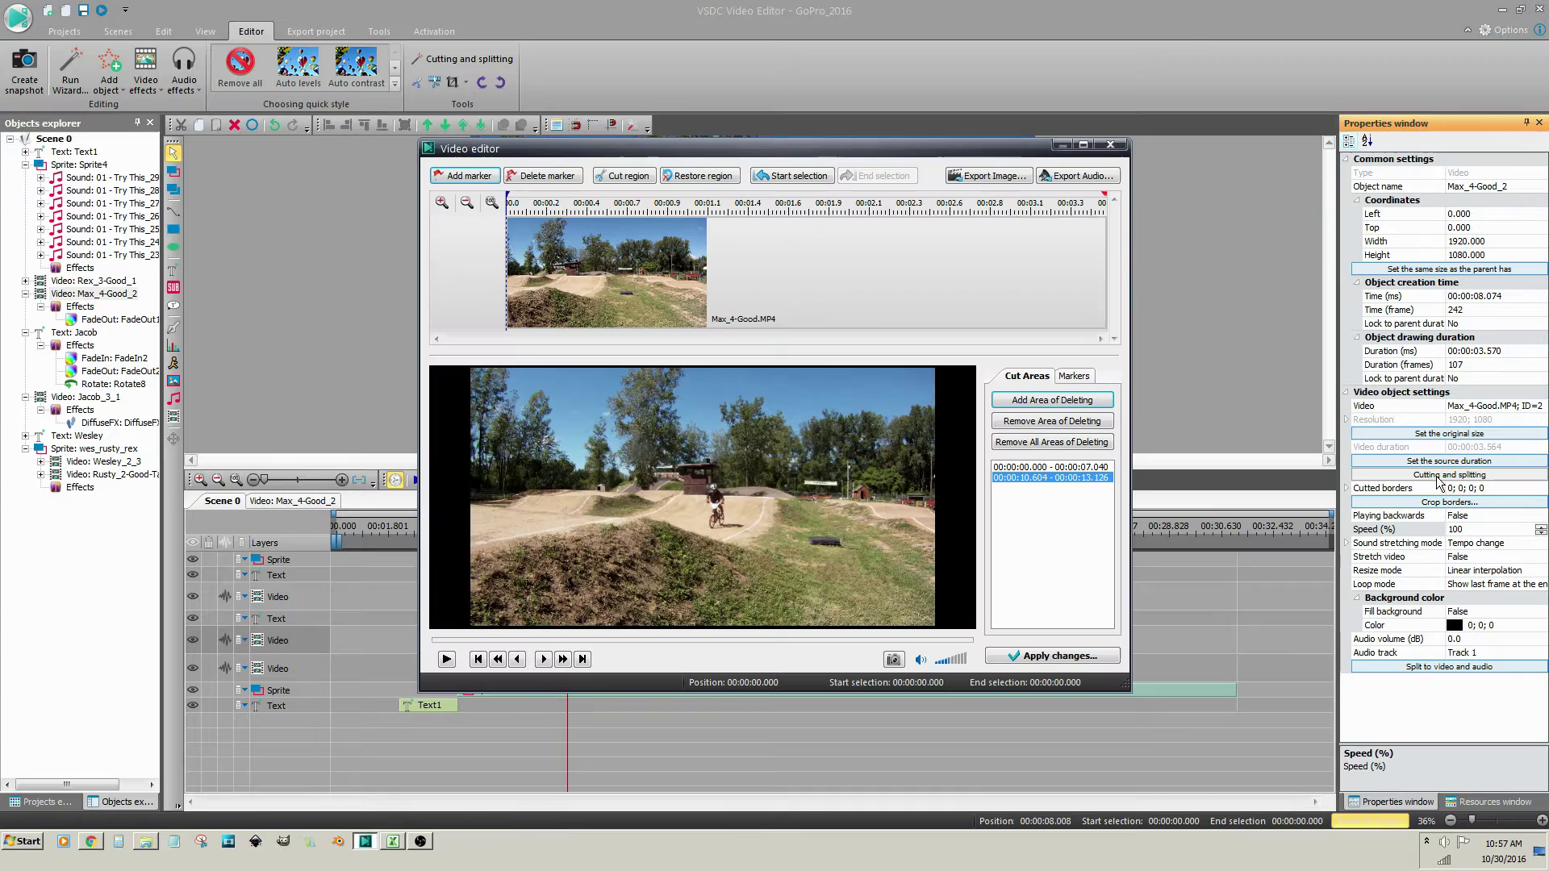
pyautogui.click(642, 203)
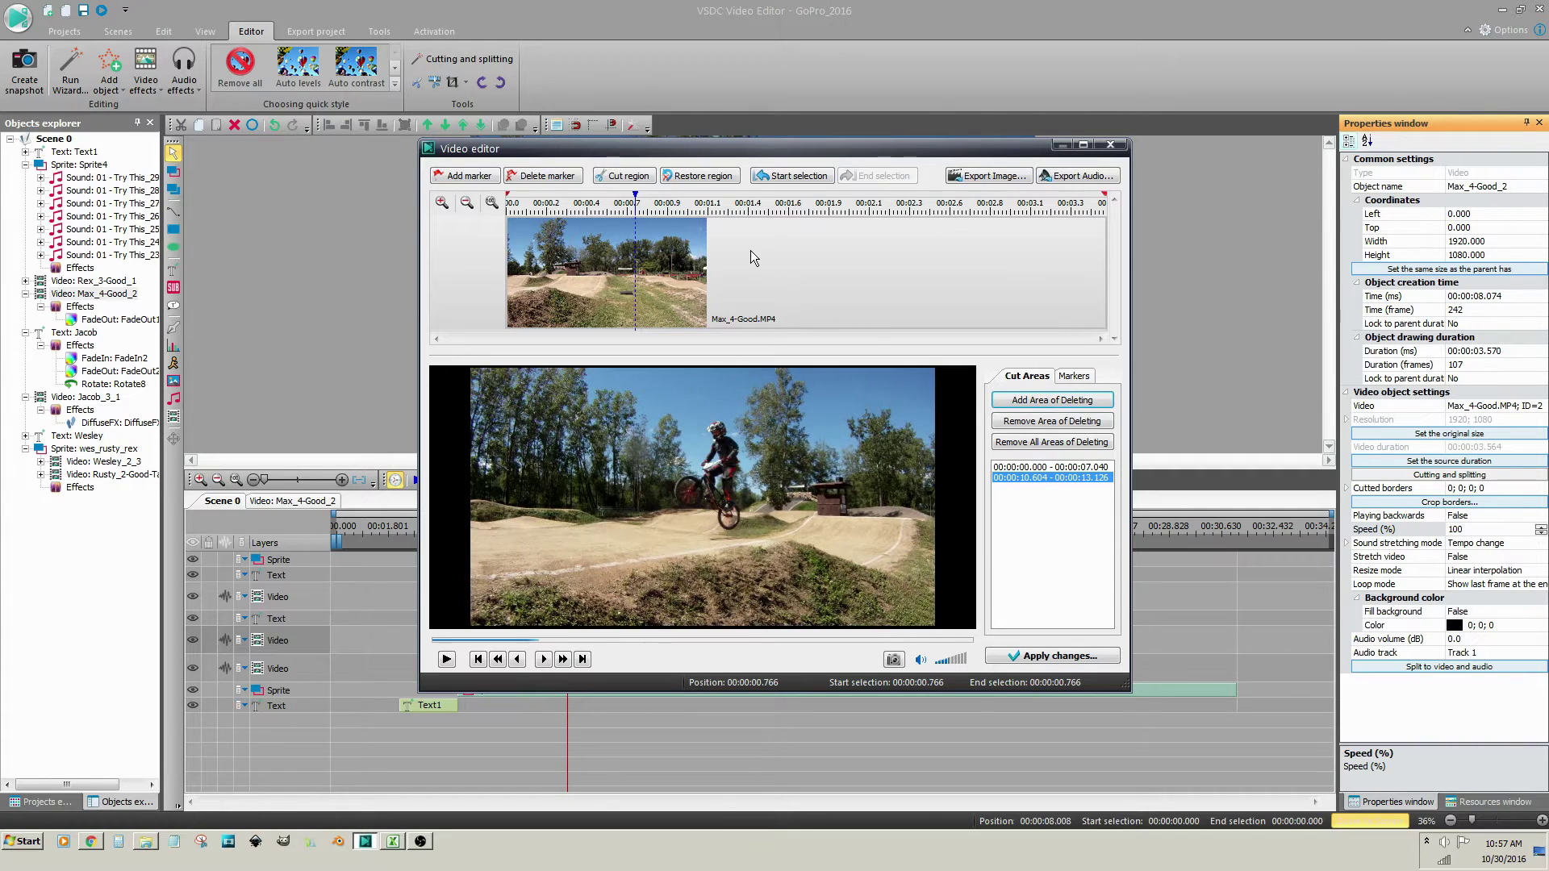
pyautogui.press('Left')
pyautogui.press('Left')
pyautogui.press('Left')
pyautogui.press('Left')
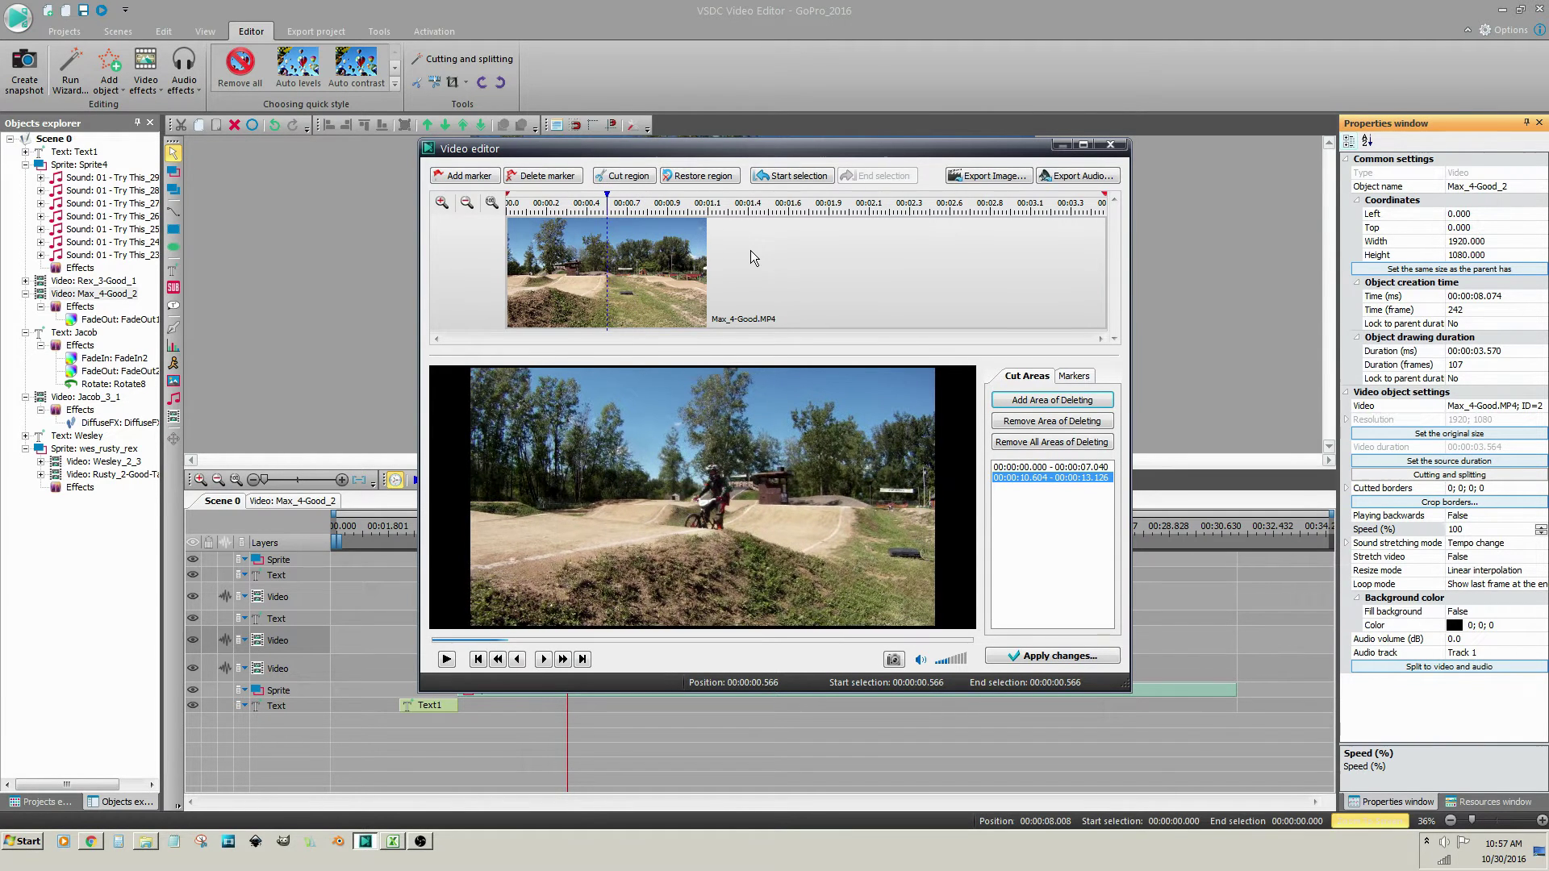
pyautogui.press('Right')
pyautogui.press('Right')
pyautogui.click(461, 176)
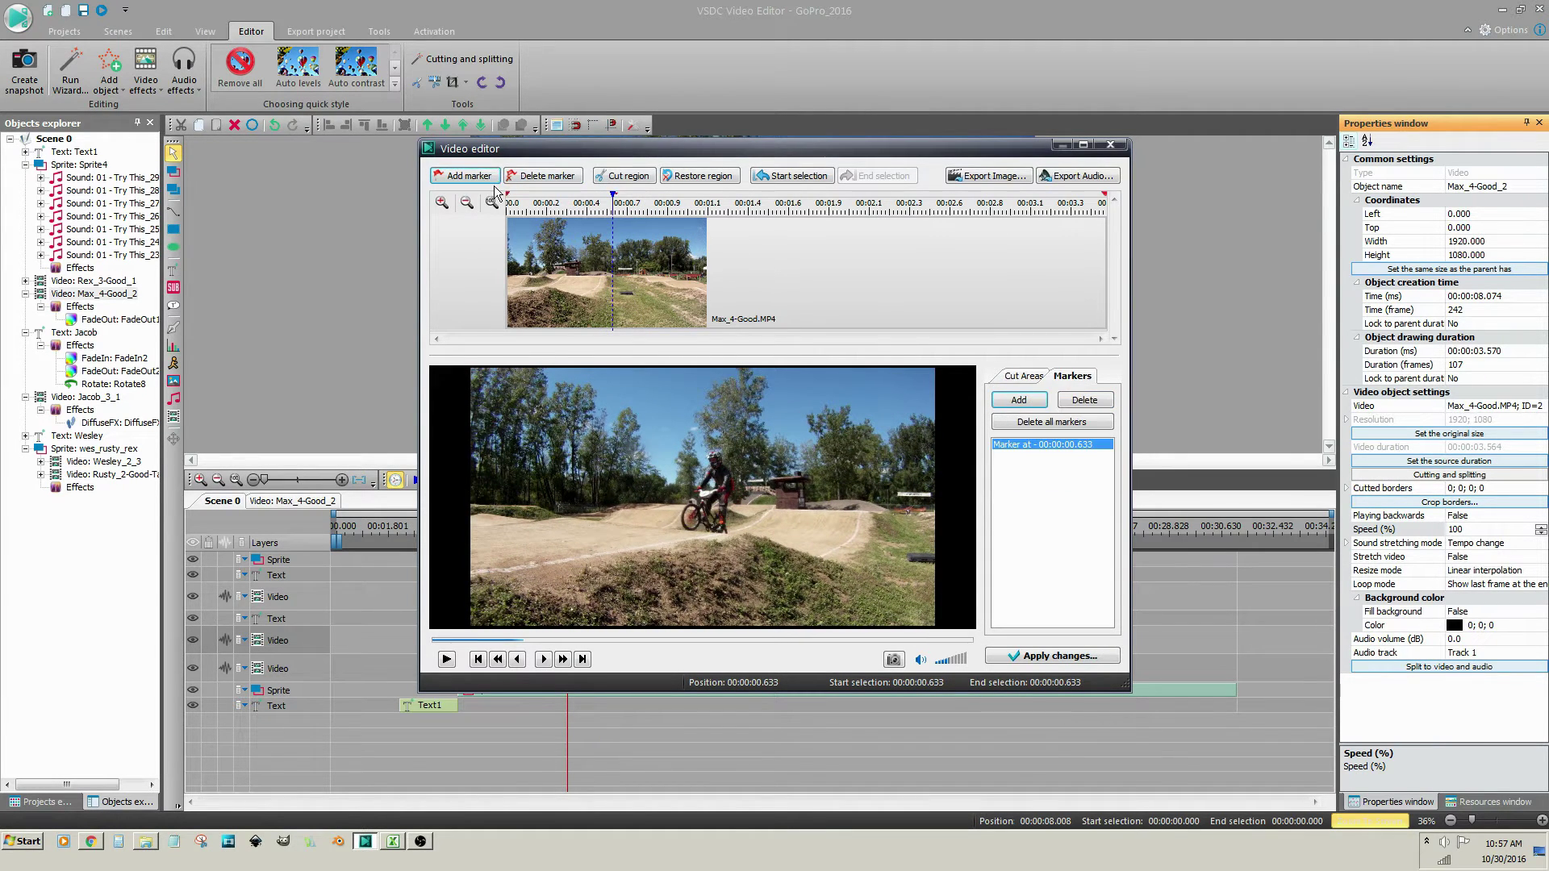
# Add a second split marker at 1.554 s and apply the markers.
pyautogui.click(695, 204)
pyautogui.click(797, 245)
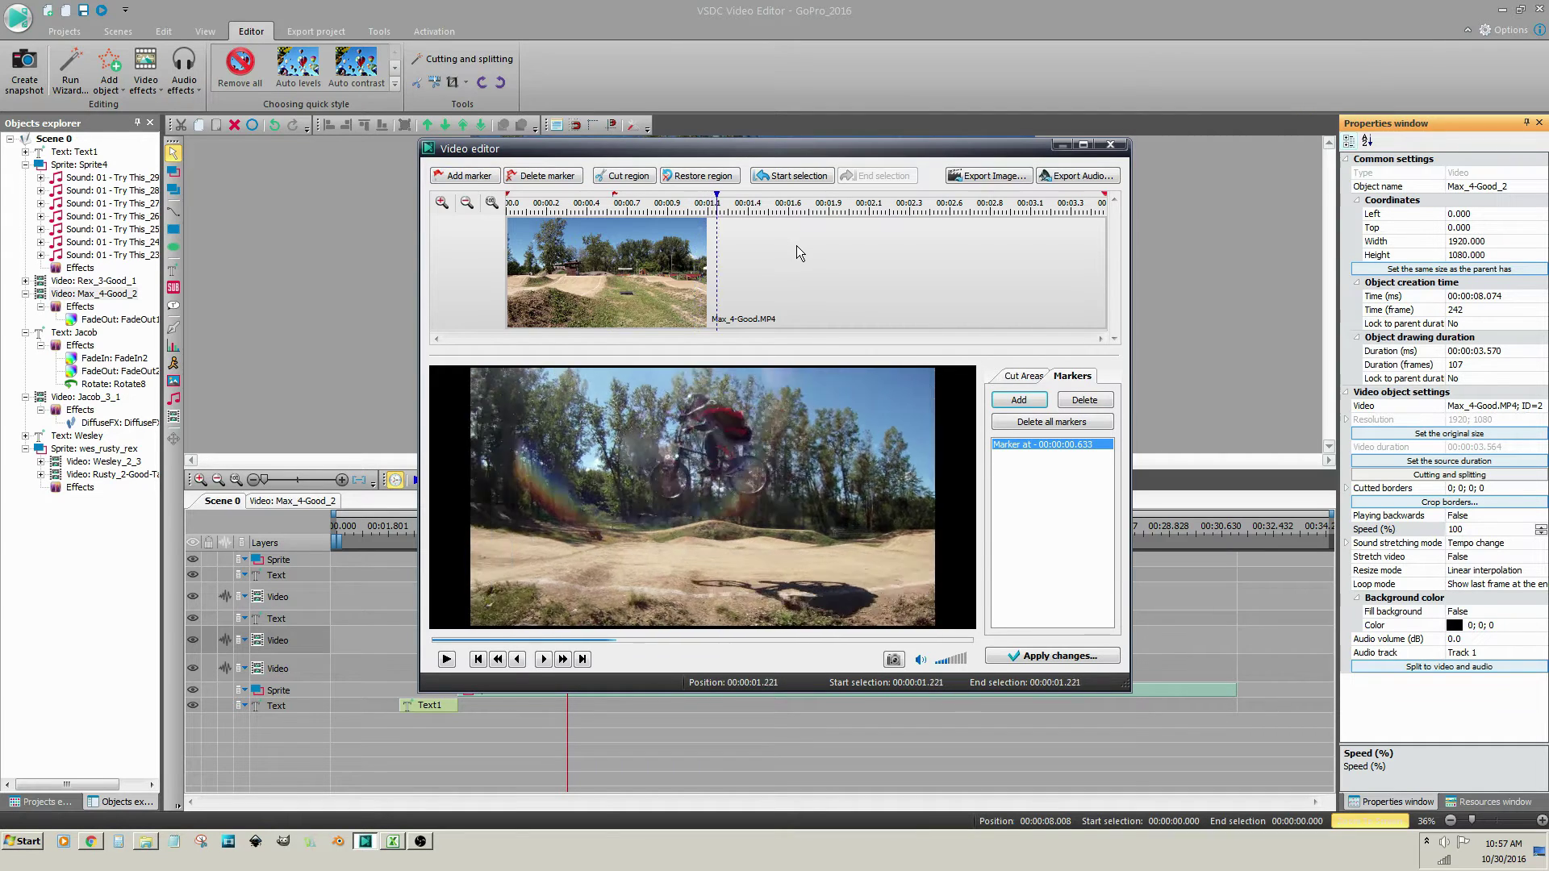
pyautogui.press('Left')
pyautogui.press('Left')
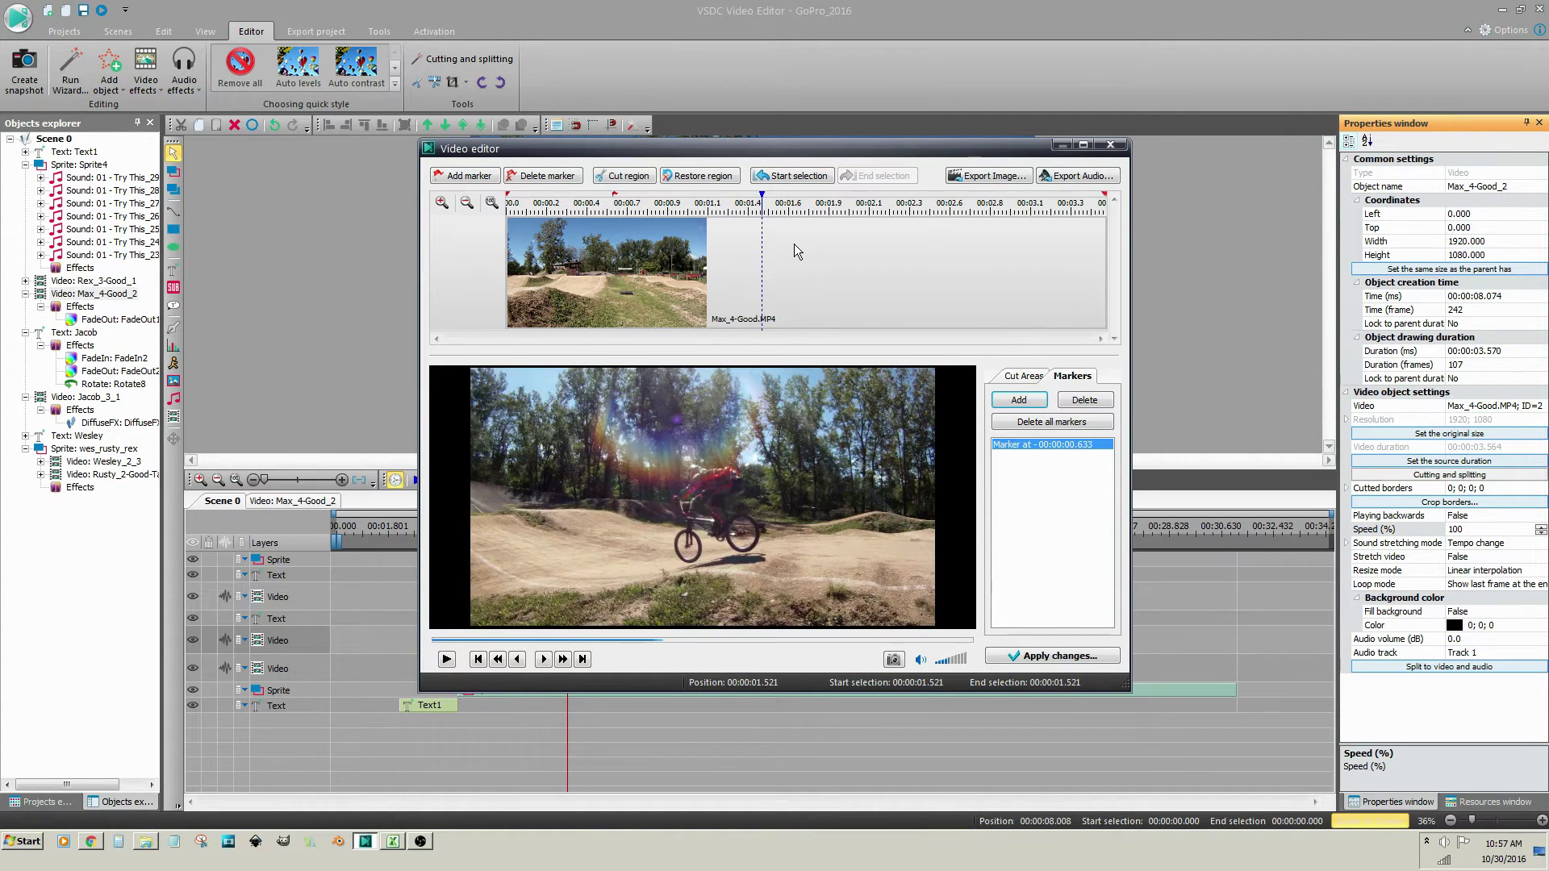
pyautogui.press('Left')
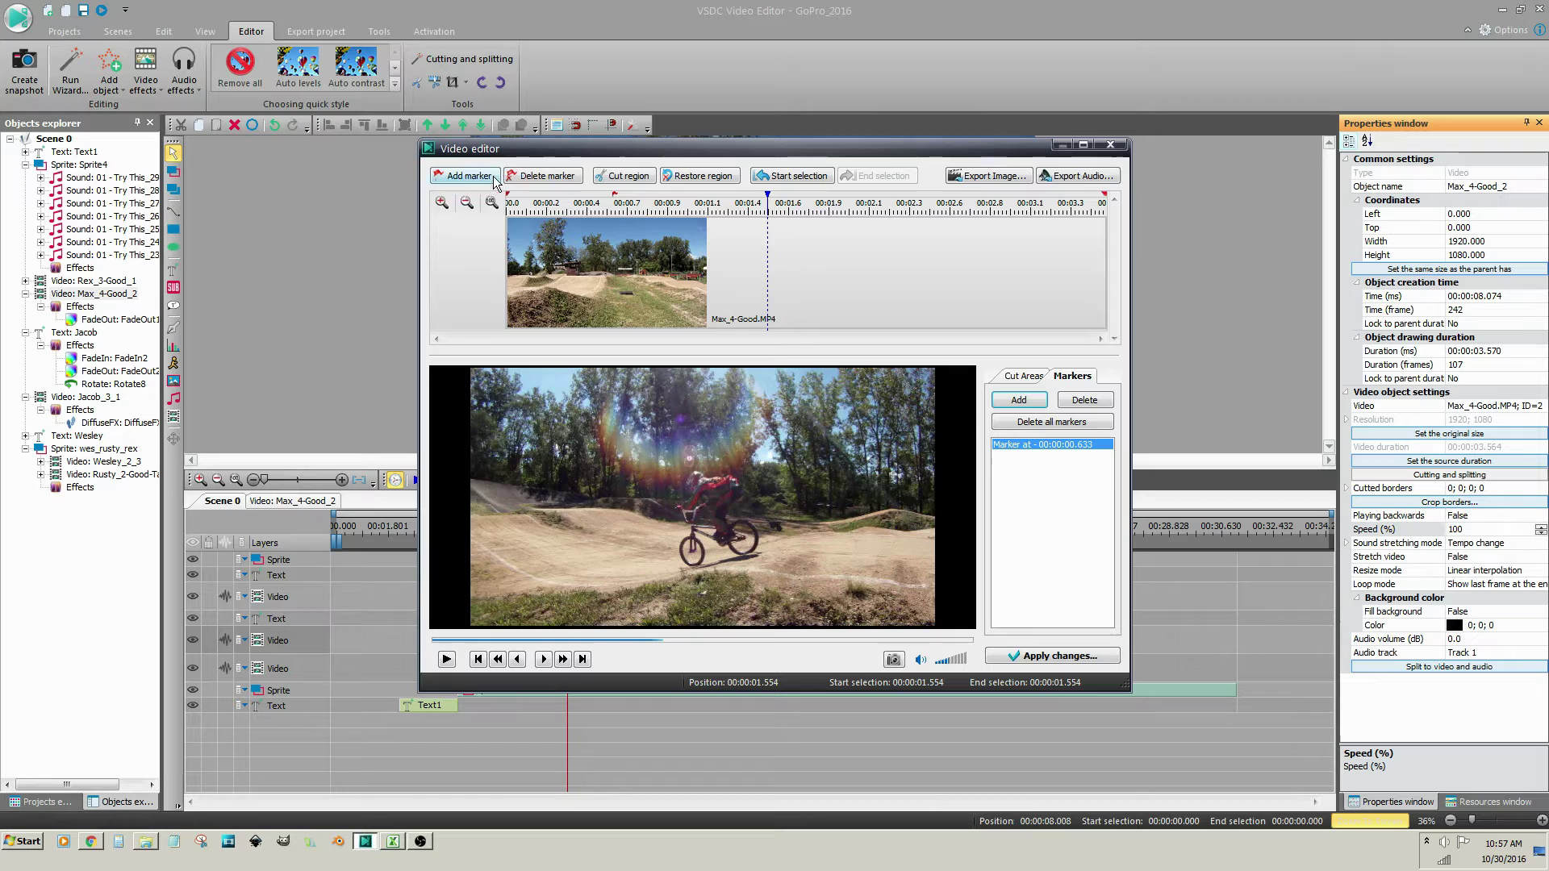
pyautogui.click(490, 178)
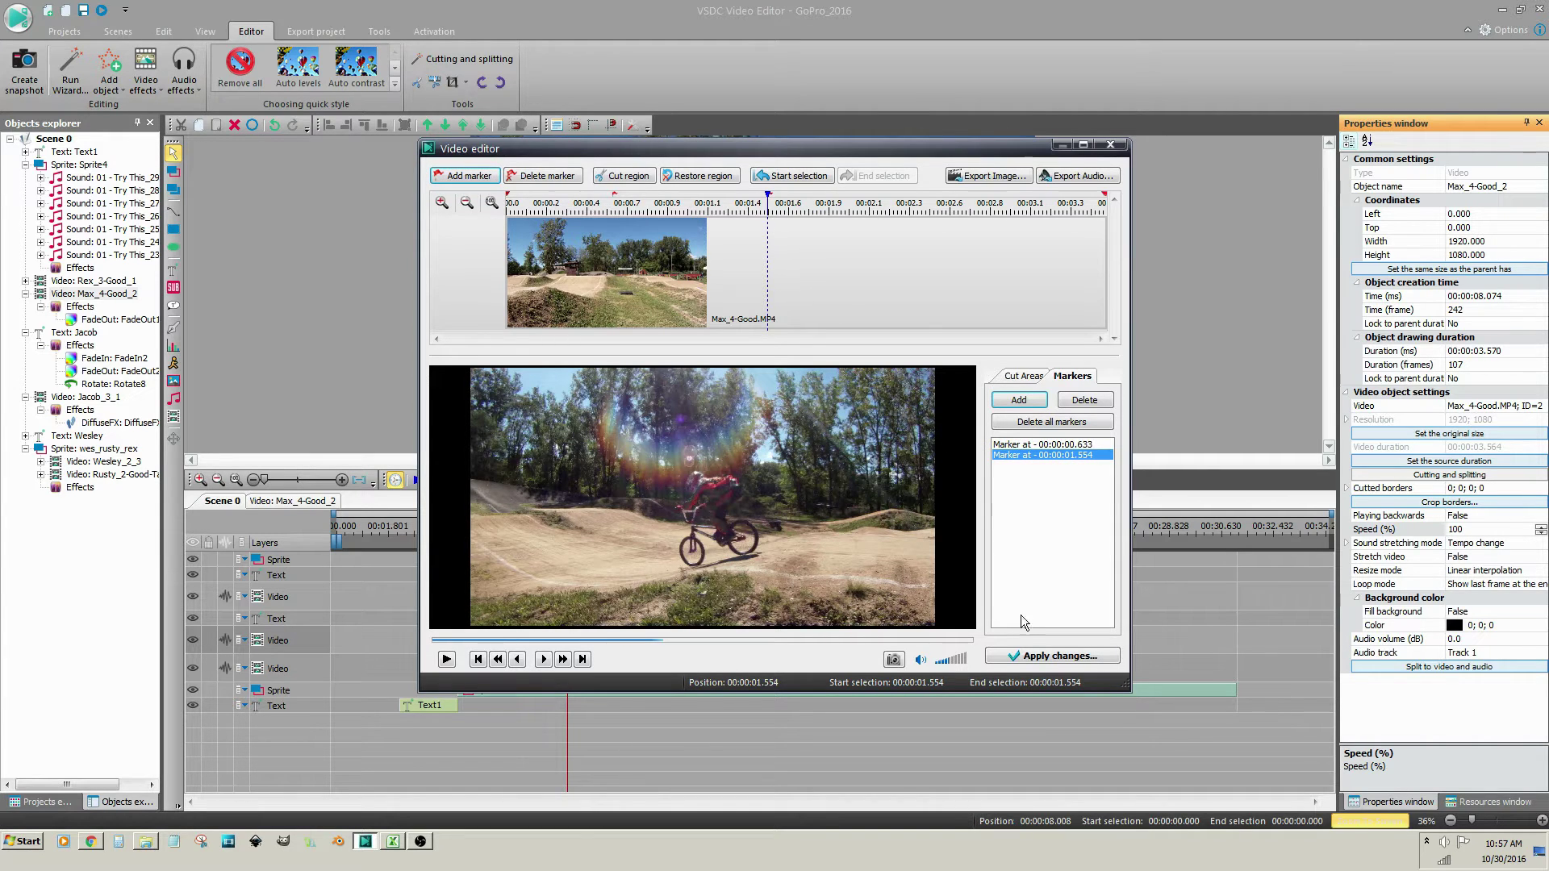
pyautogui.click(1037, 657)
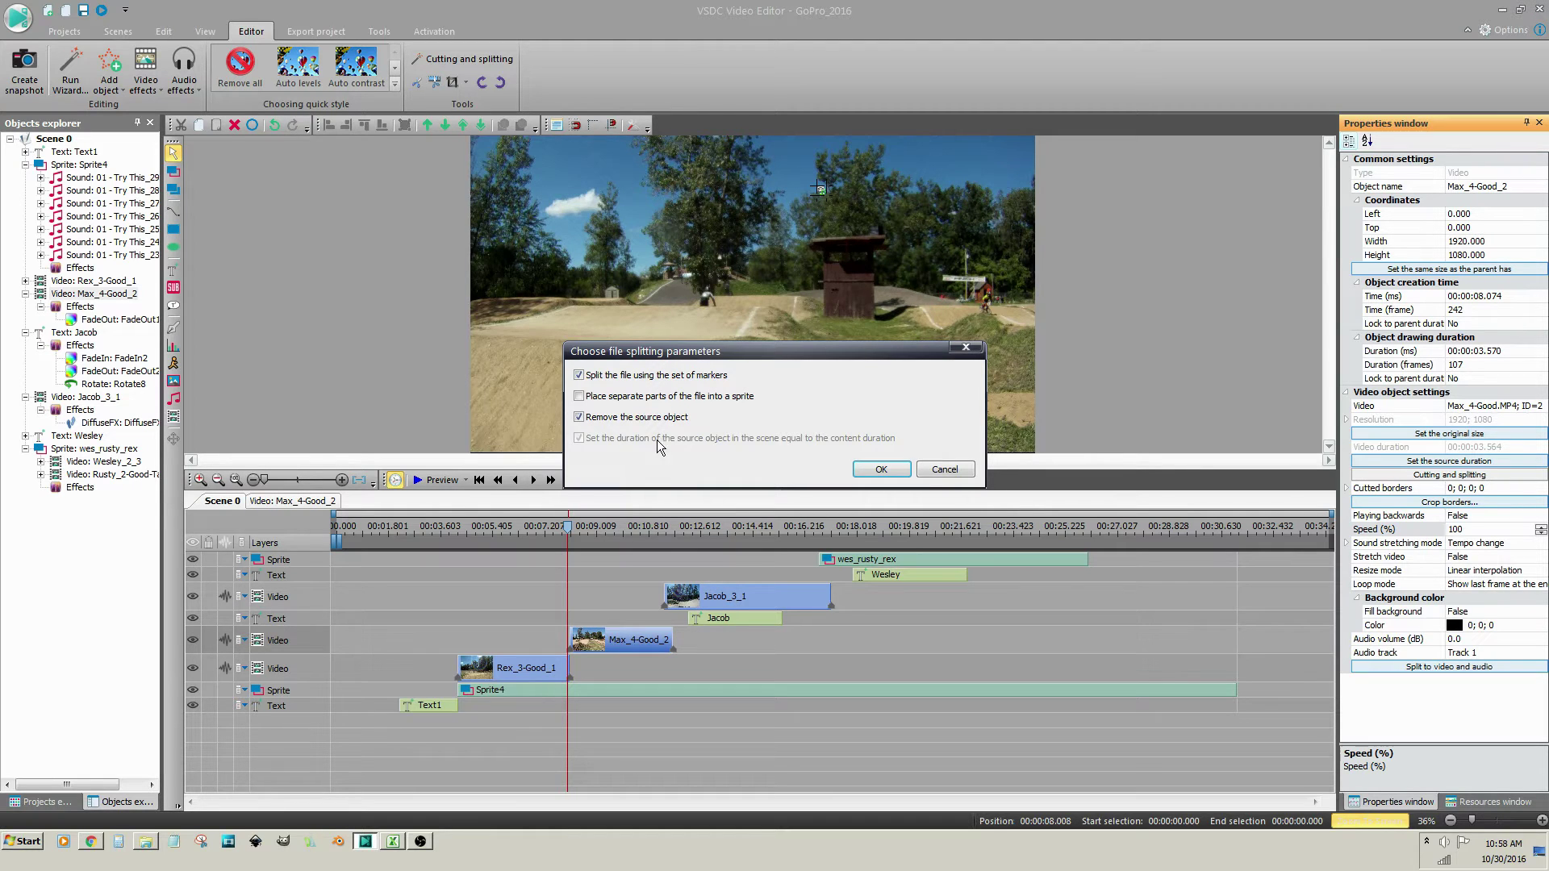
# Split Max_4-Good_2 by markers into a sprite, removing the source clip.
pyautogui.click(647, 400)
pyautogui.click(877, 468)
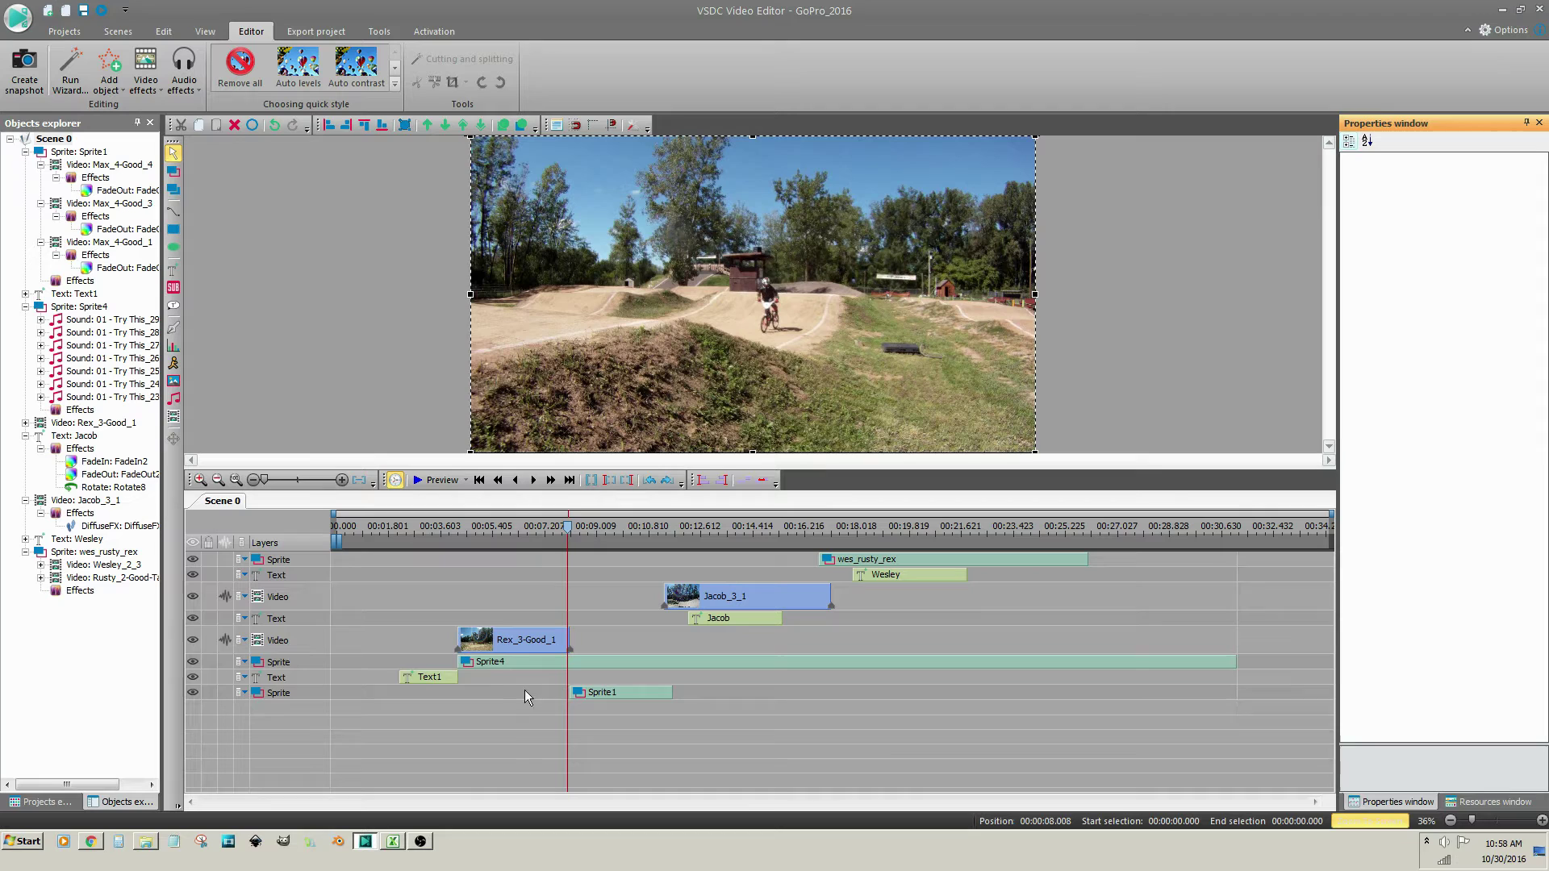
# Move Sprite1 above the text layer and set its middle part Max_4-Good_3 to 50% speed.
pyautogui.moveTo(313, 693); pyautogui.dragTo(314, 633)
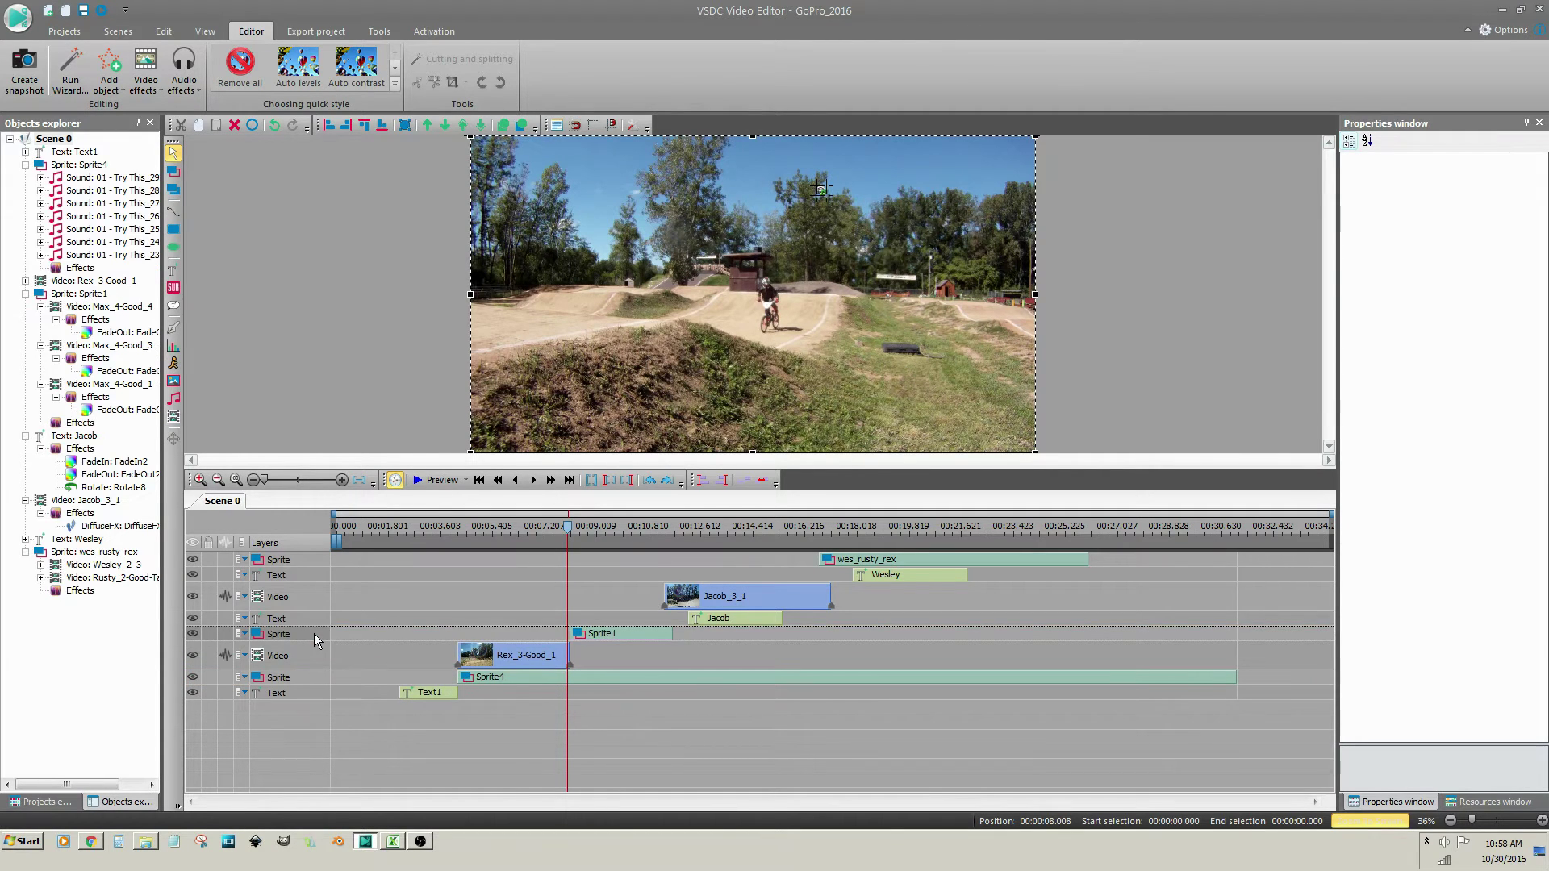
pyautogui.click(637, 647)
pyautogui.doubleClick(645, 634)
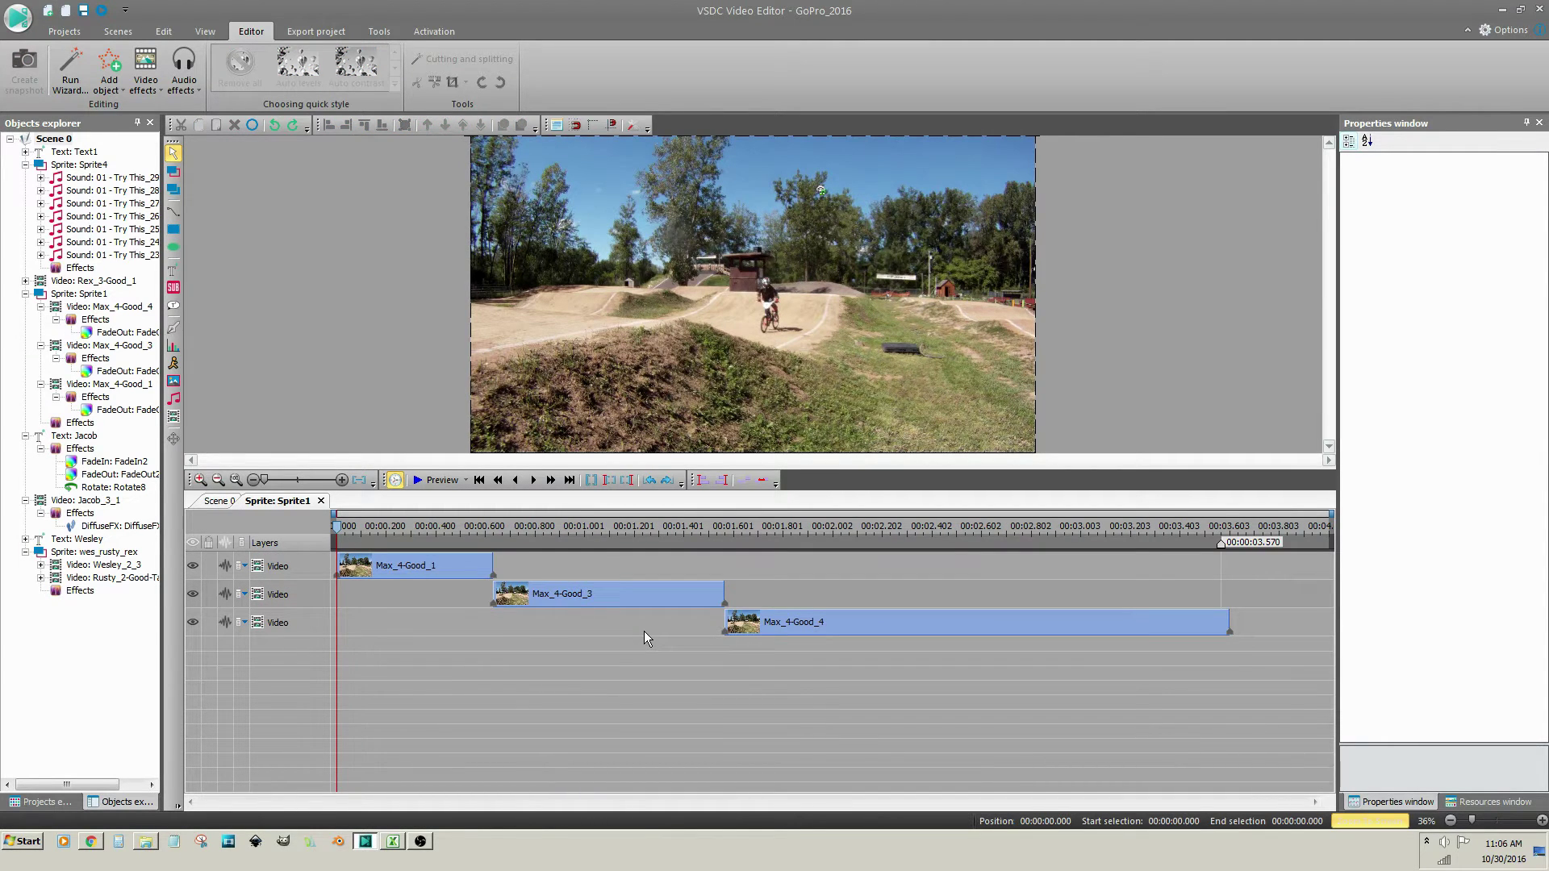
pyautogui.click(639, 595)
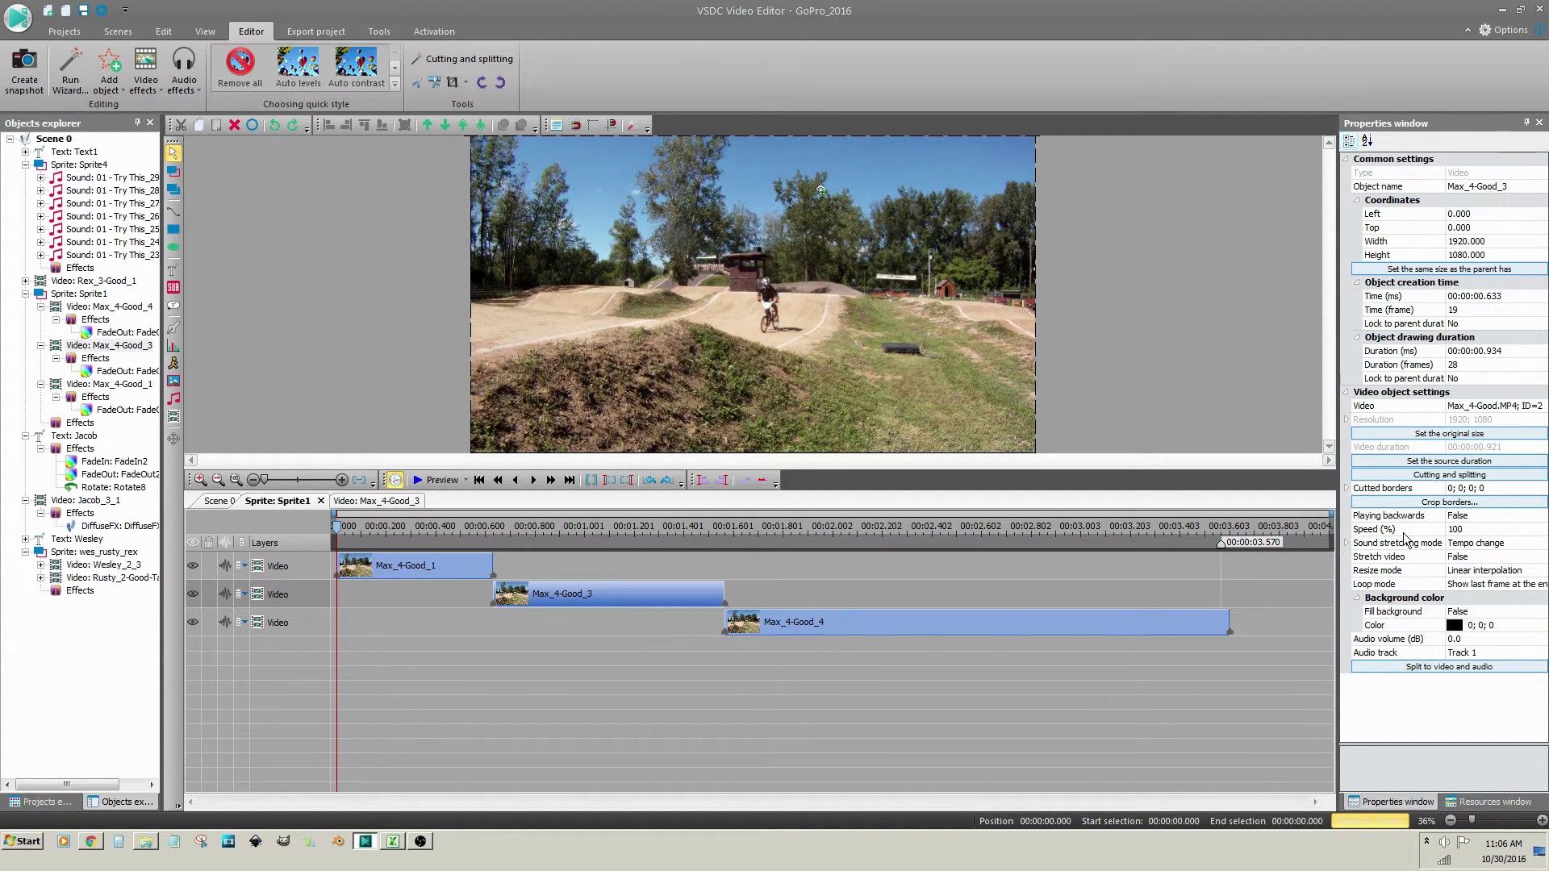
pyautogui.click(1455, 529)
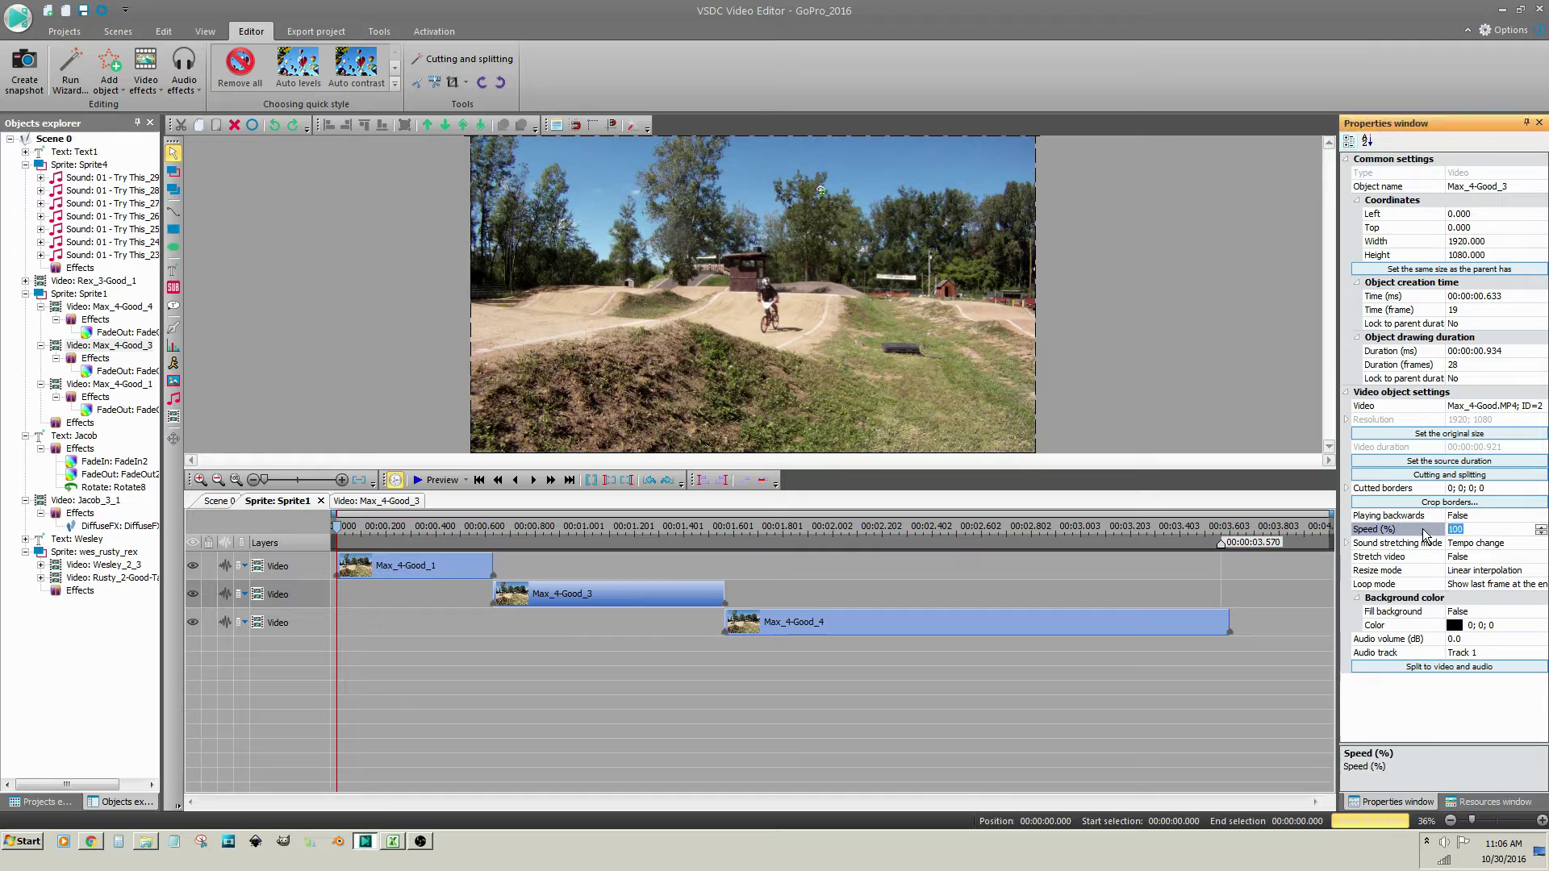
pyautogui.write('50')
pyautogui.press('Return')
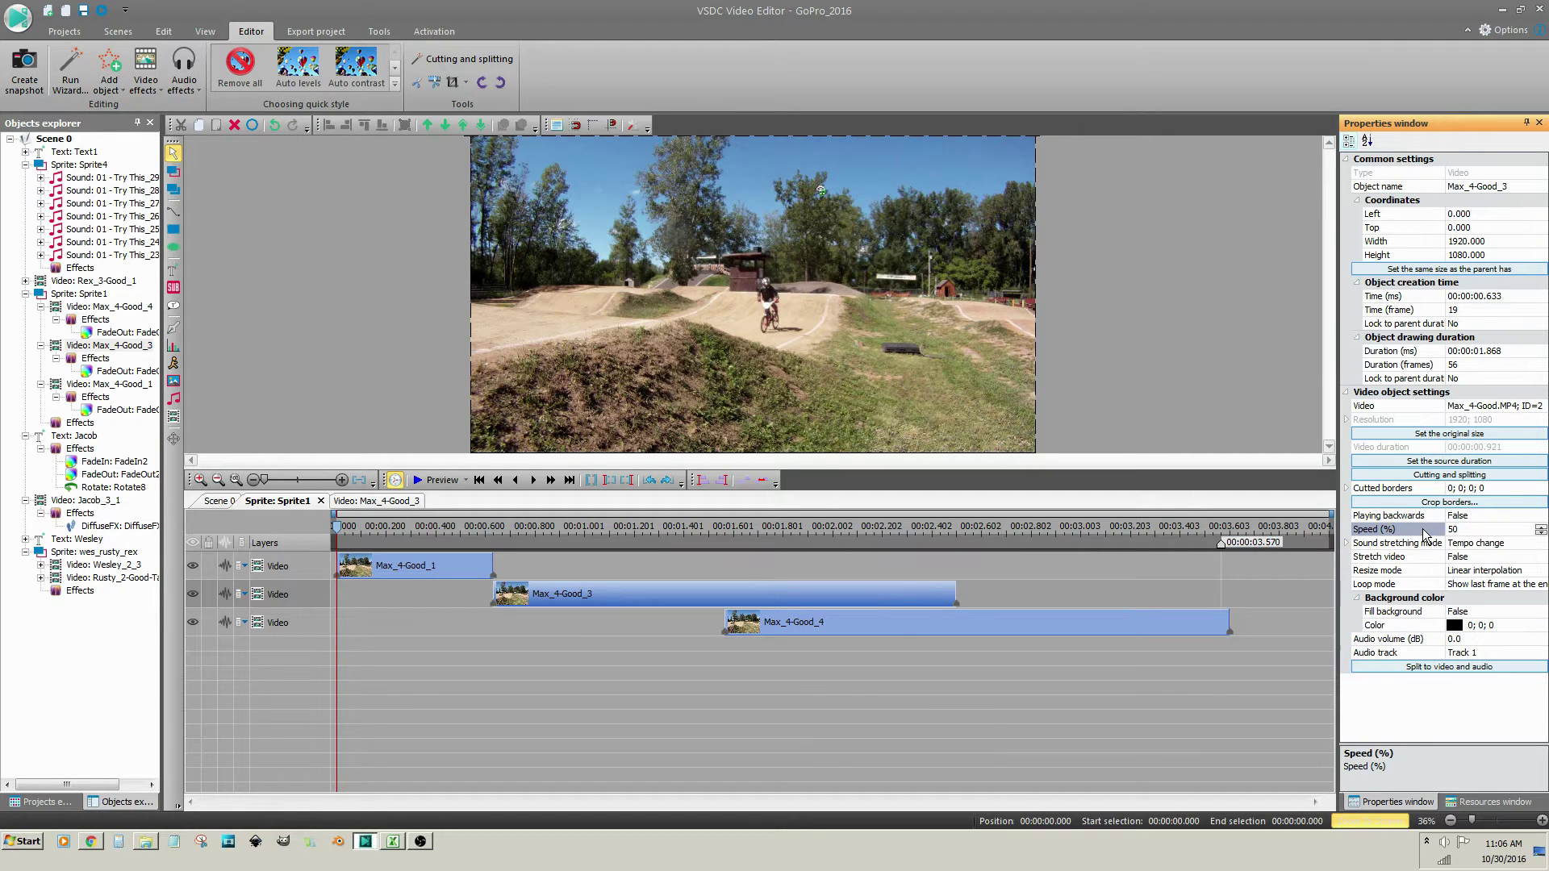
# Move Max_4-Good_4 to start at the end of Max_4-Good_3, at 2.502 s.
pyautogui.click(686, 595)
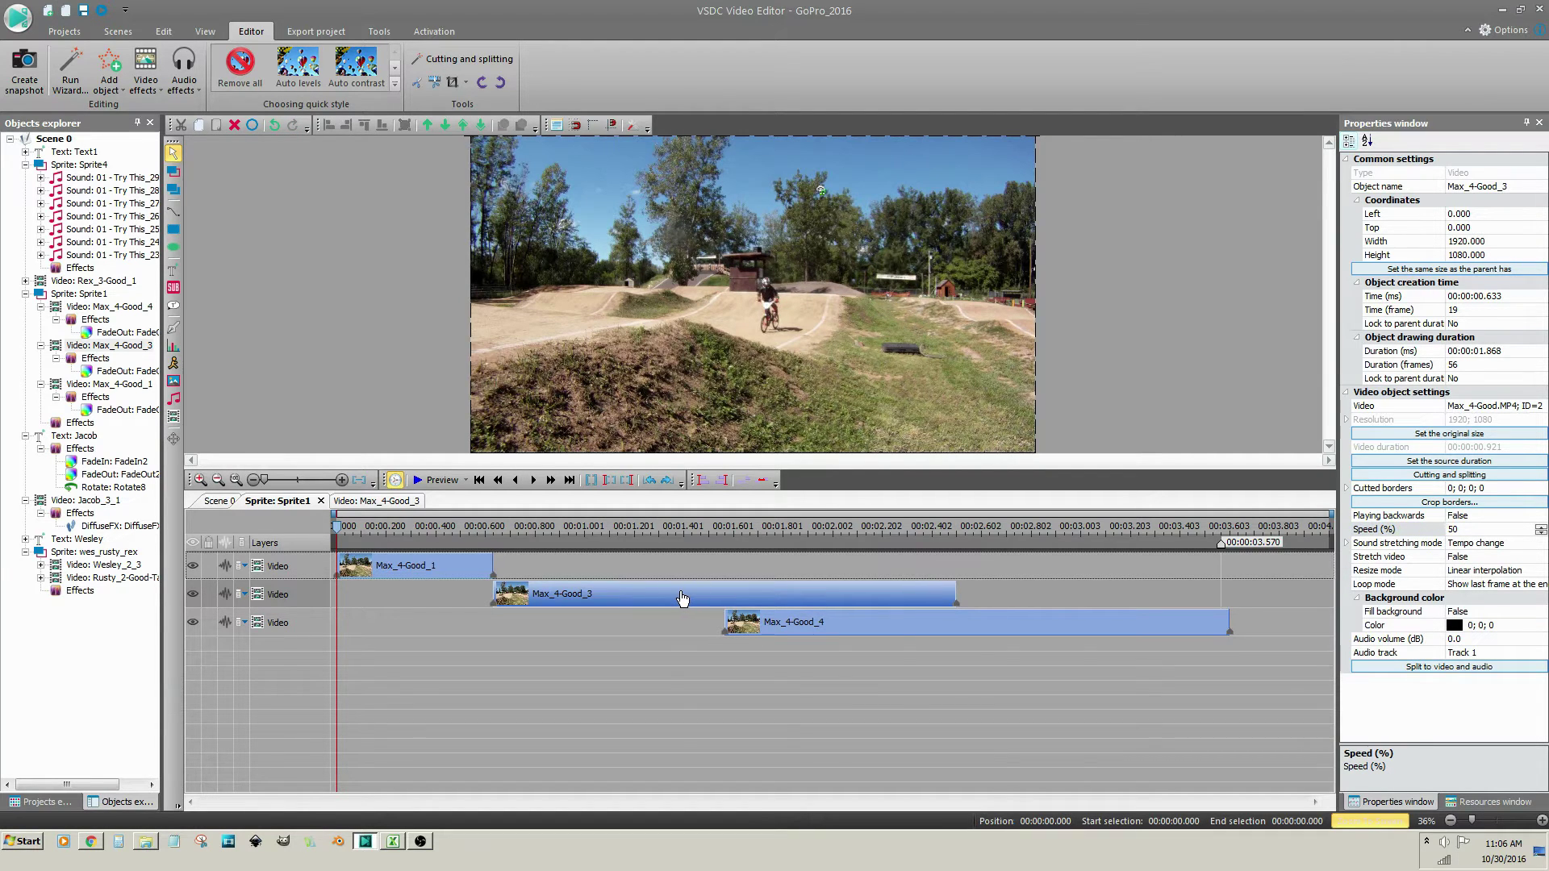
pyautogui.click(567, 481)
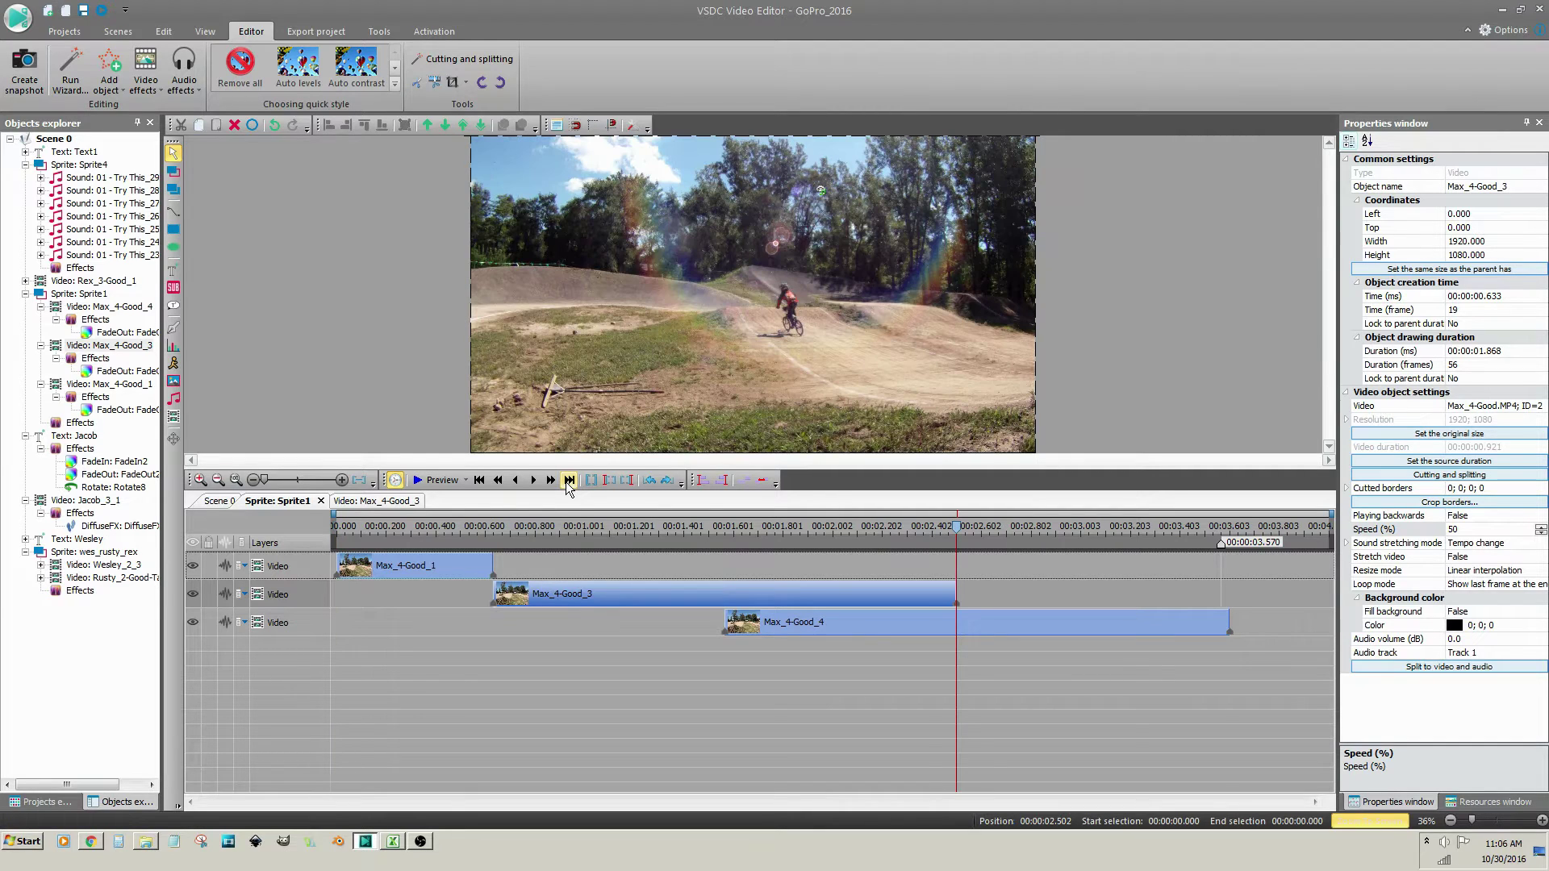
pyautogui.click(870, 631)
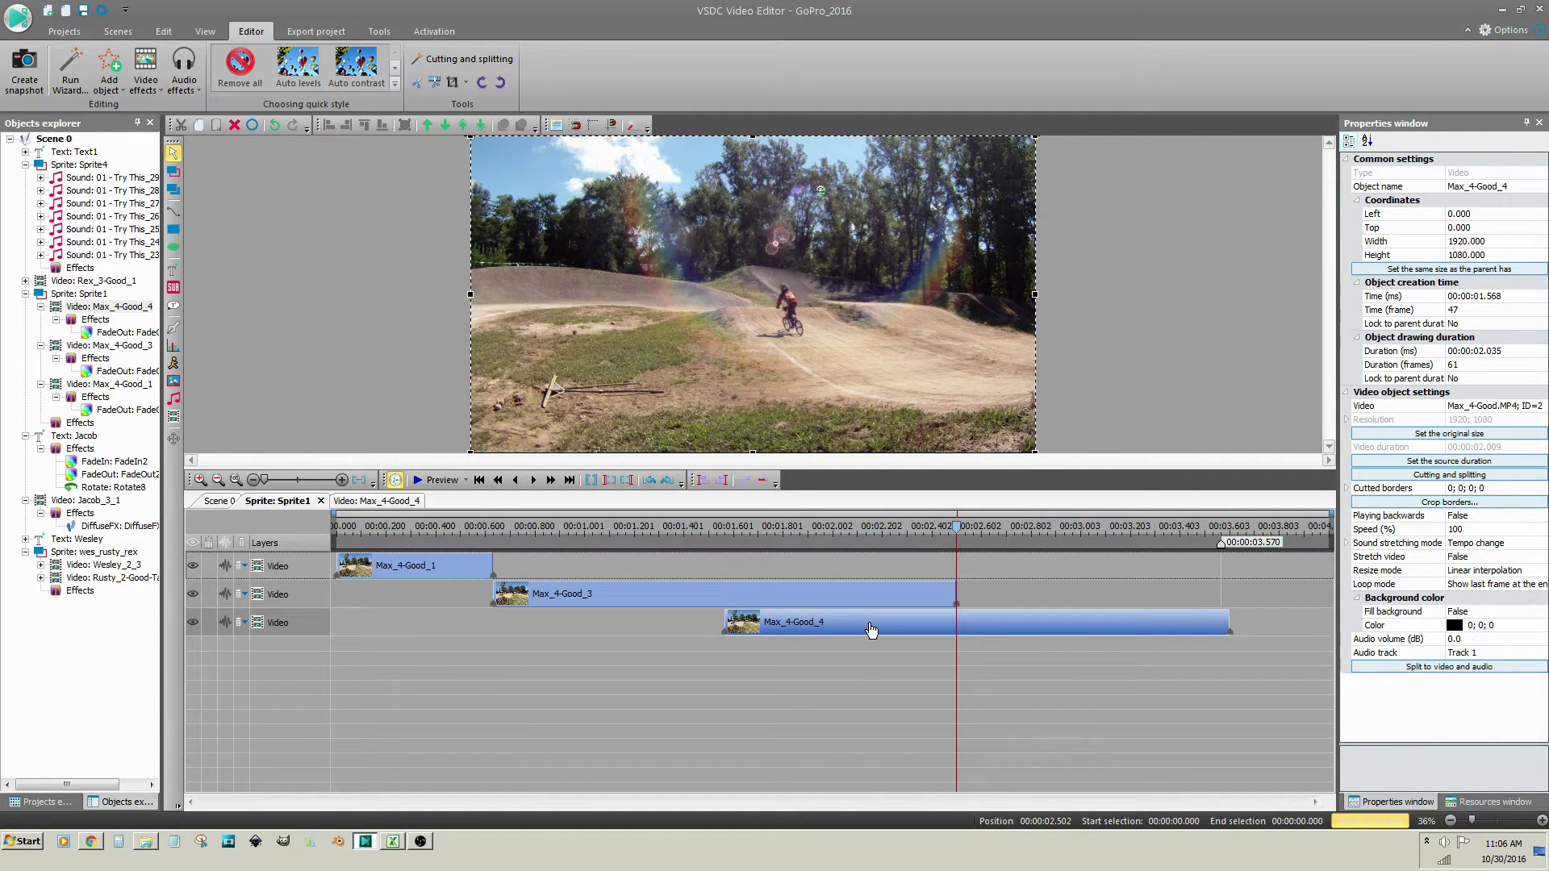
pyautogui.click(702, 482)
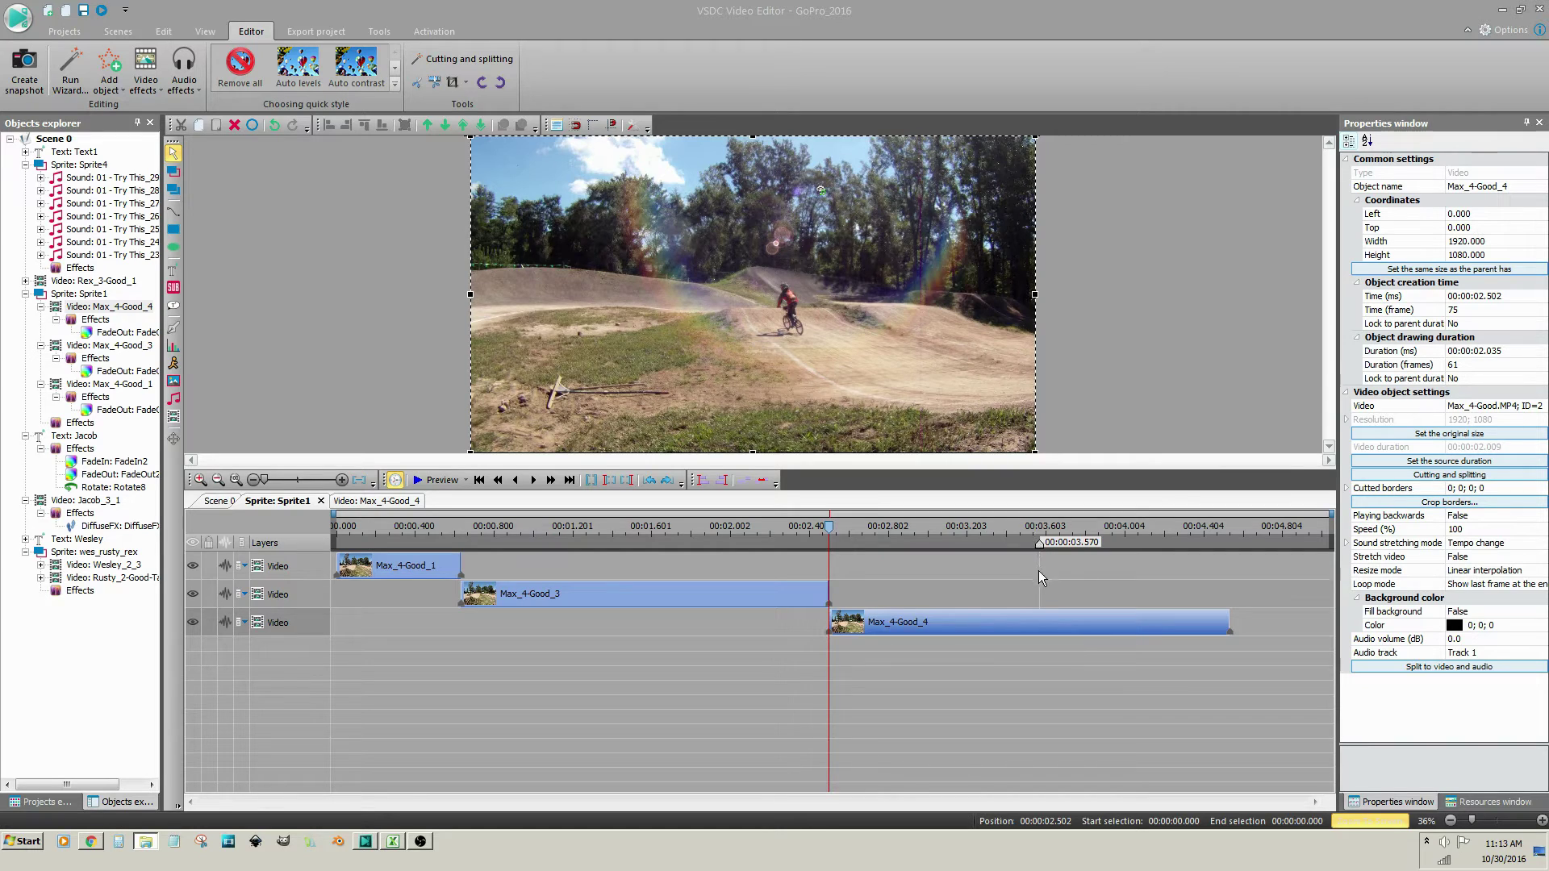
# Cut the 3.570–4.537 s overhang from Max_4-Good_4.
pyautogui.click(1041, 526)
pyautogui.click(343, 484)
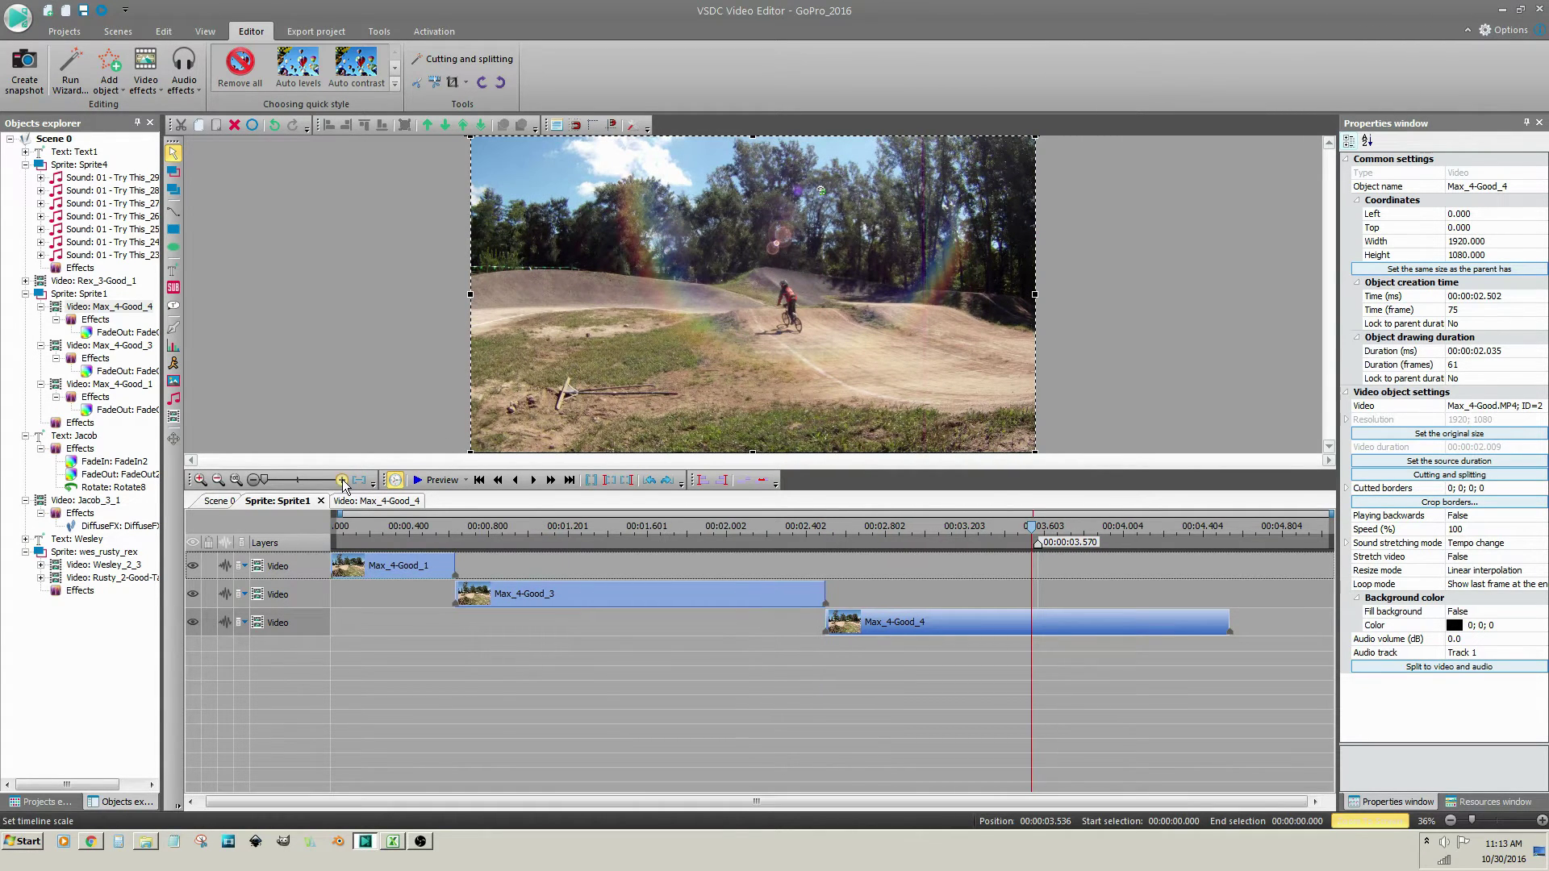
pyautogui.moveTo(345, 481); pyautogui.dragTo(277, 482)
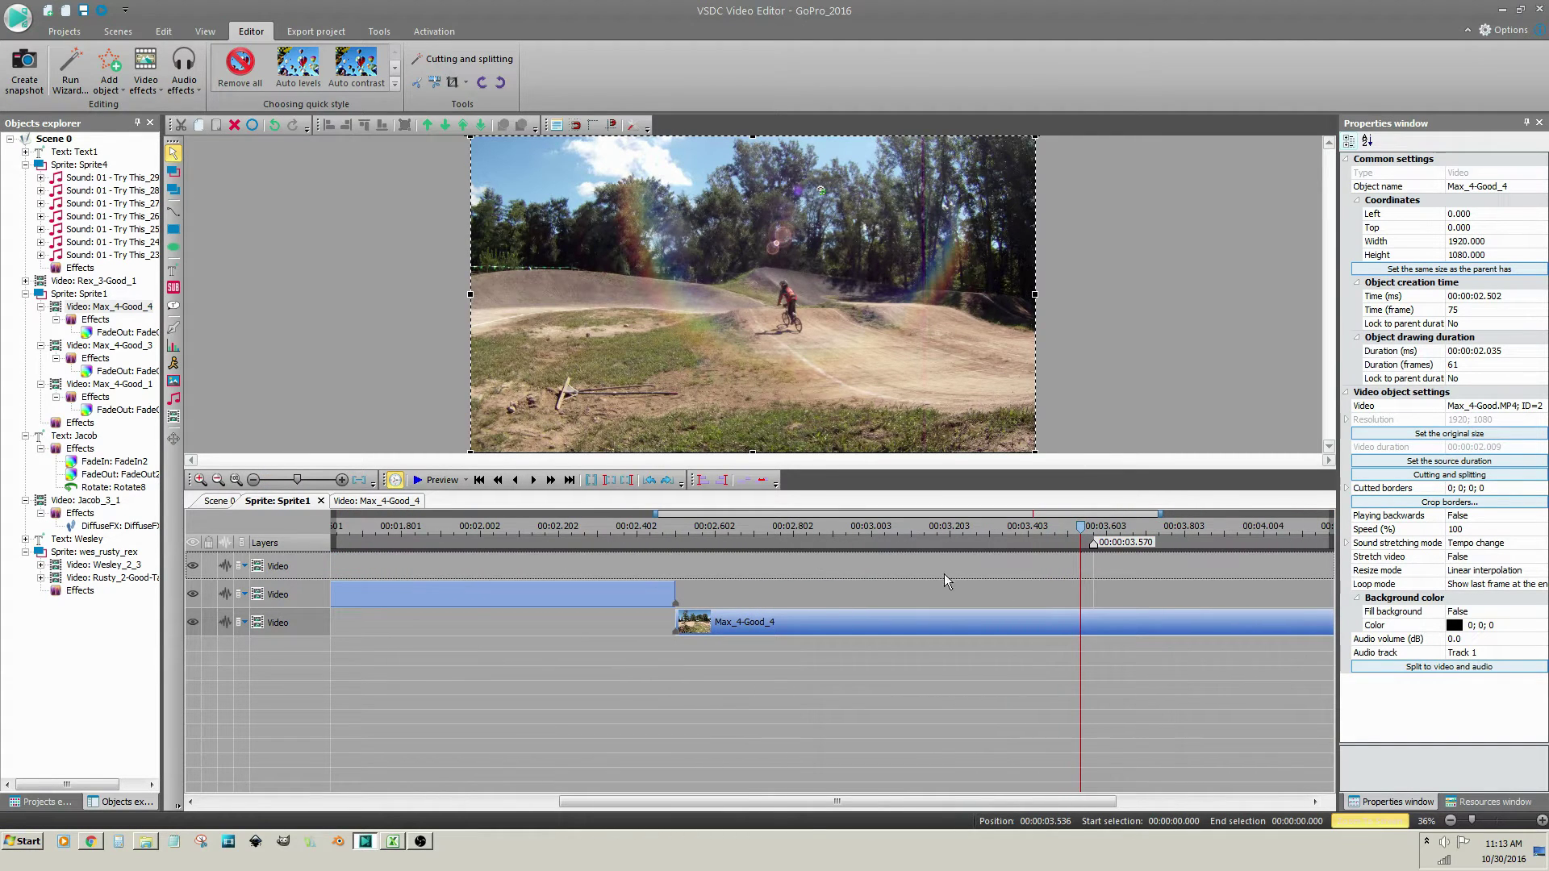
pyautogui.click(1100, 574)
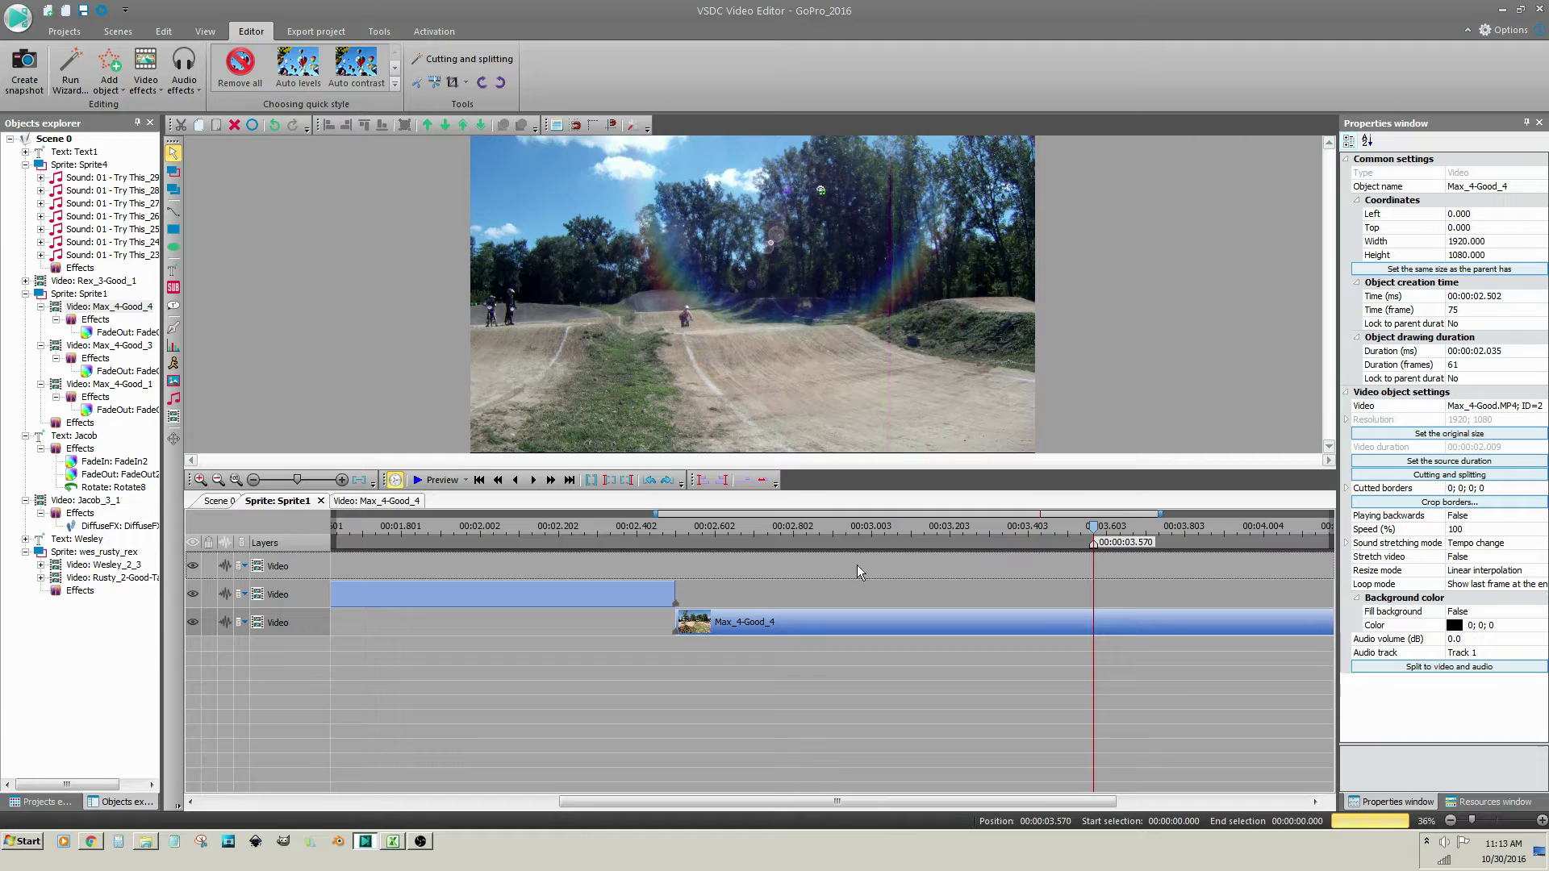
pyautogui.click(610, 481)
pyautogui.click(235, 481)
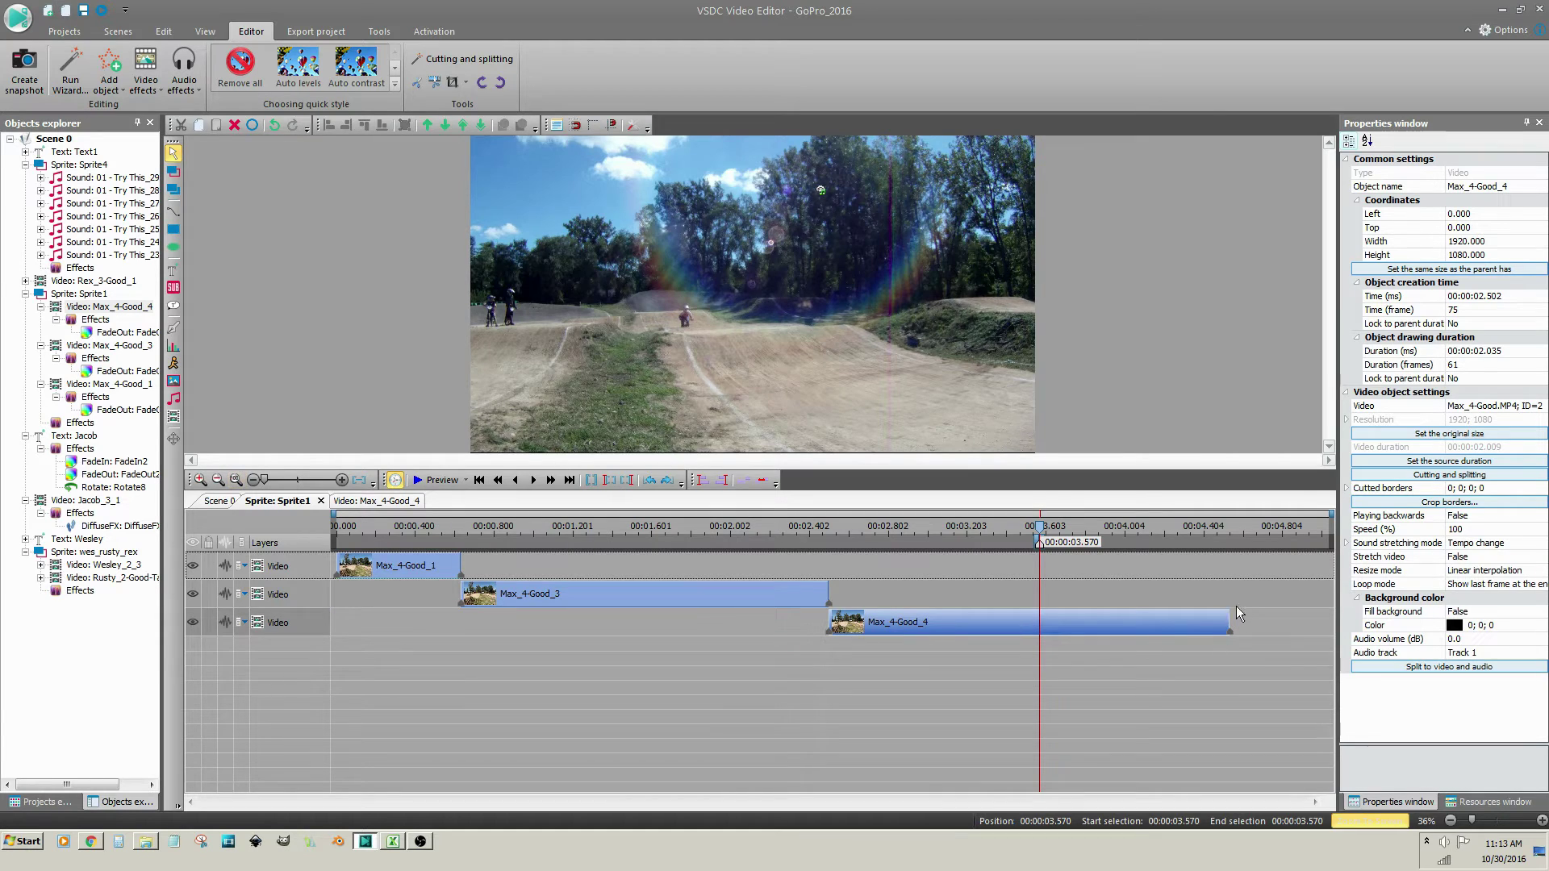
pyautogui.click(572, 481)
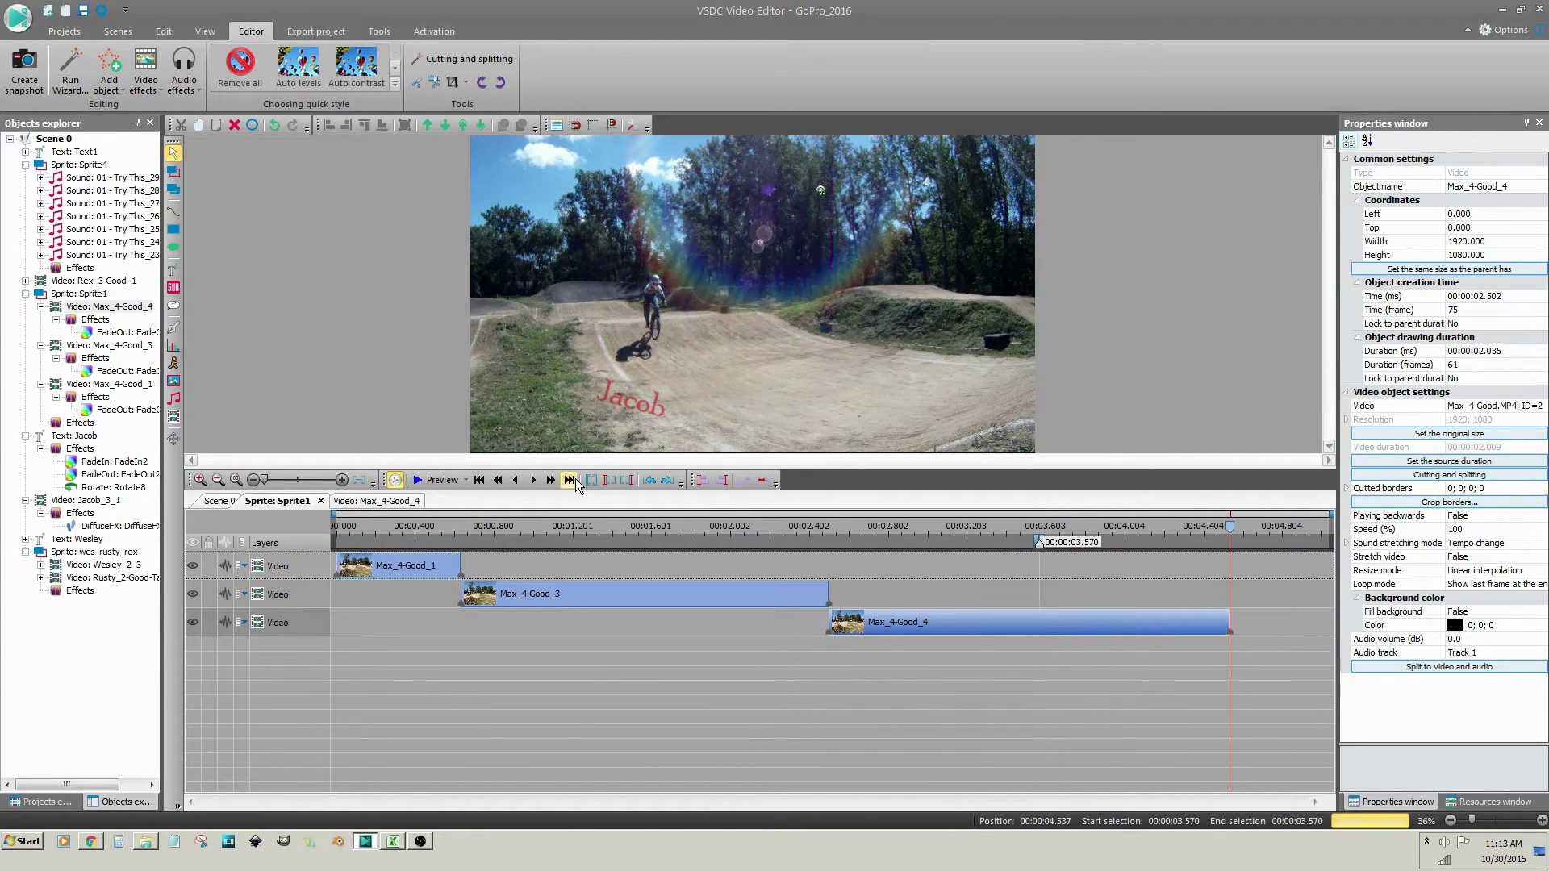
pyautogui.click(627, 481)
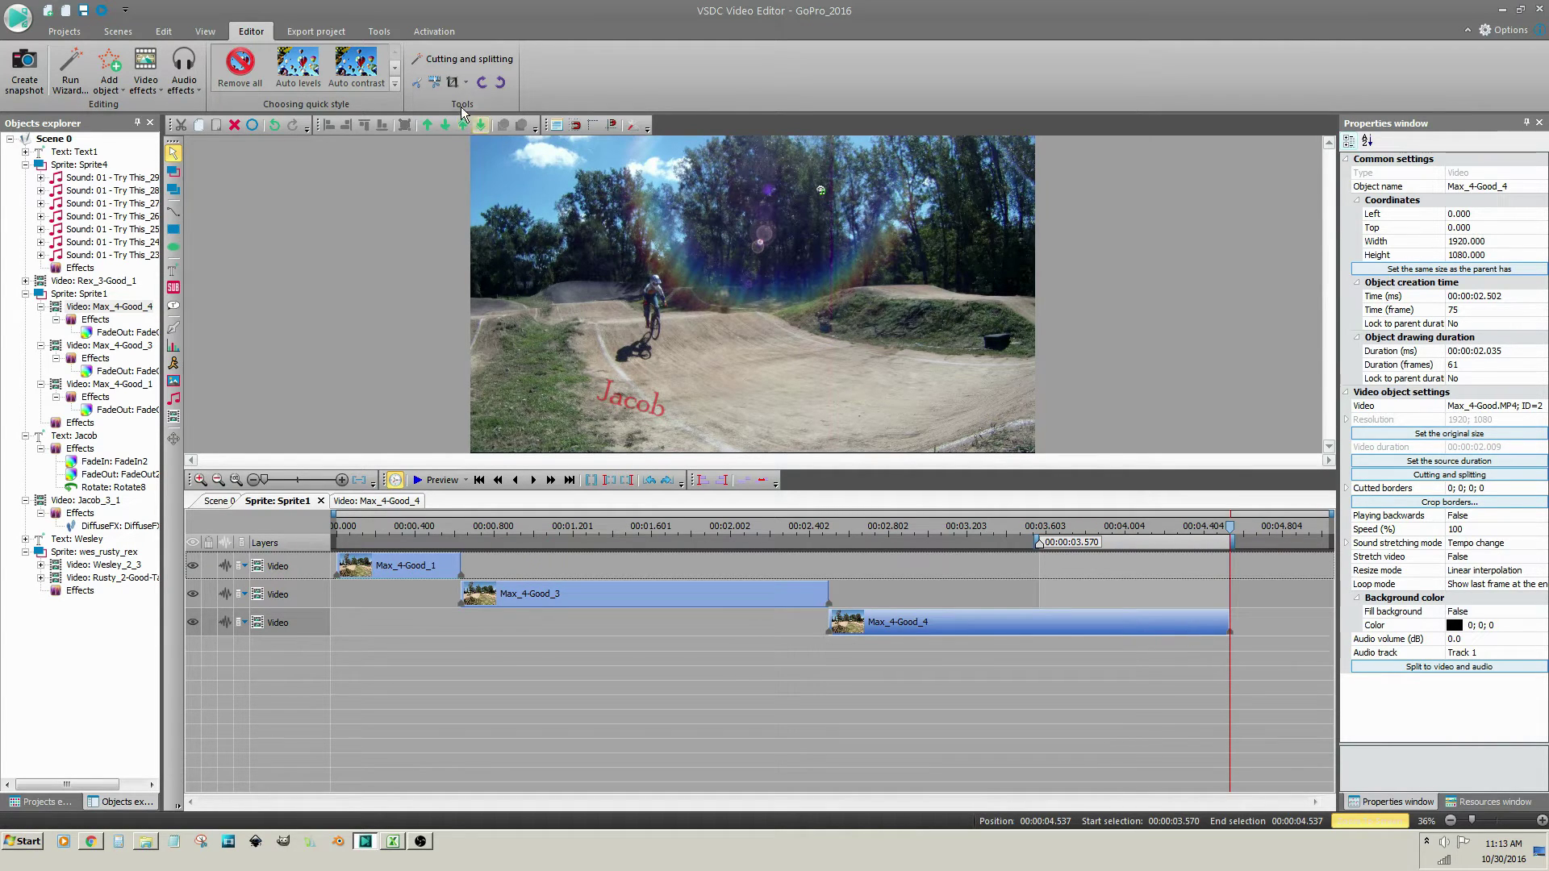
pyautogui.click(420, 88)
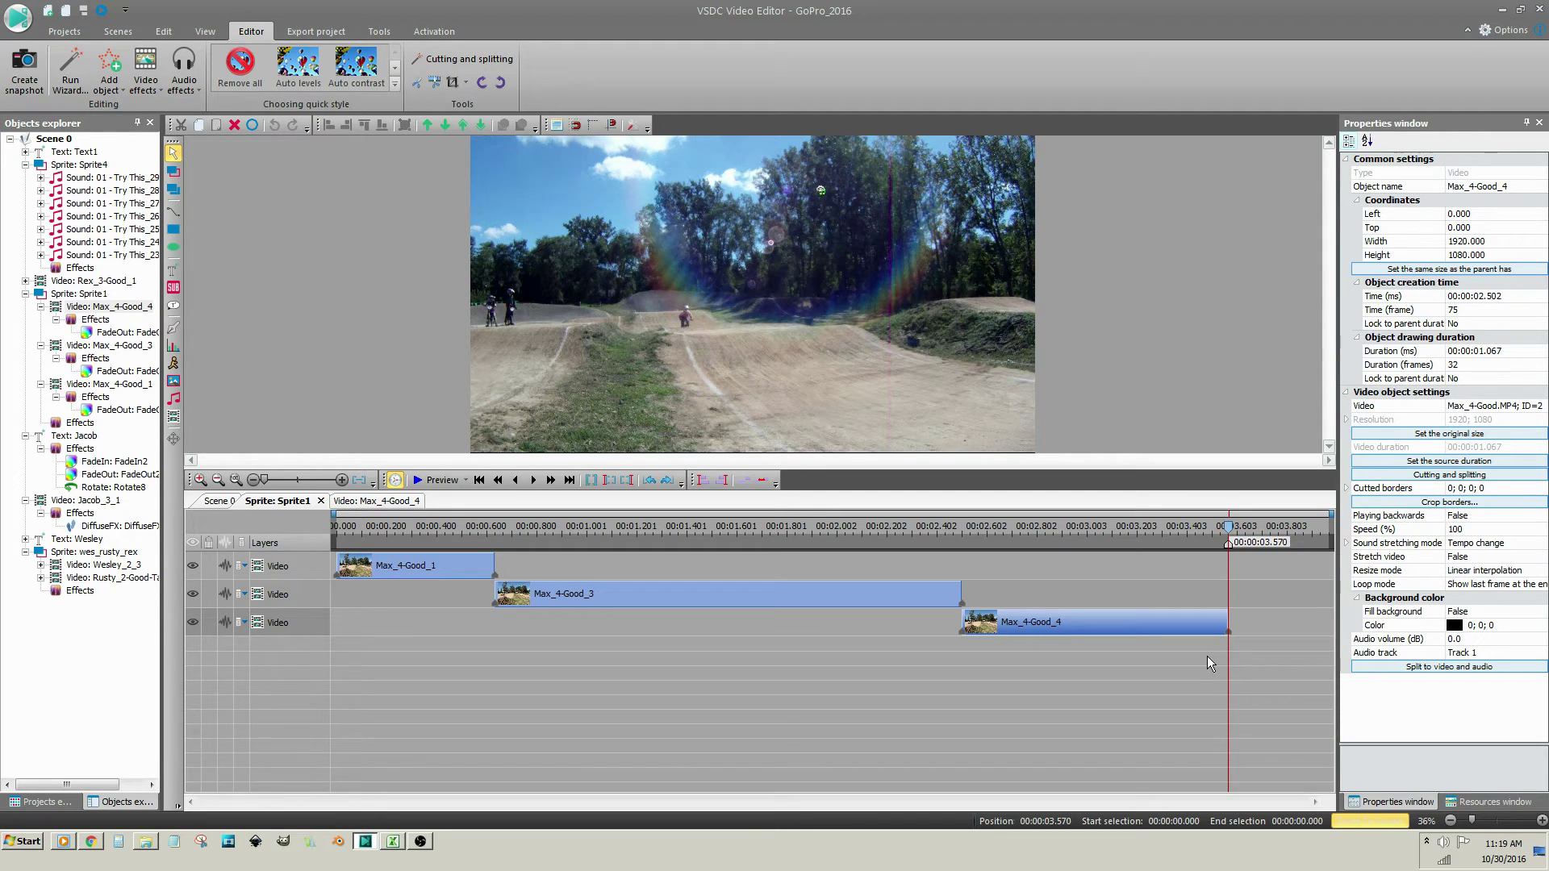
# Delete the FadeOut4 effect from Max_4-Good_3 after checking Max_4-Good_4's effects.
pyautogui.doubleClick(1104, 630)
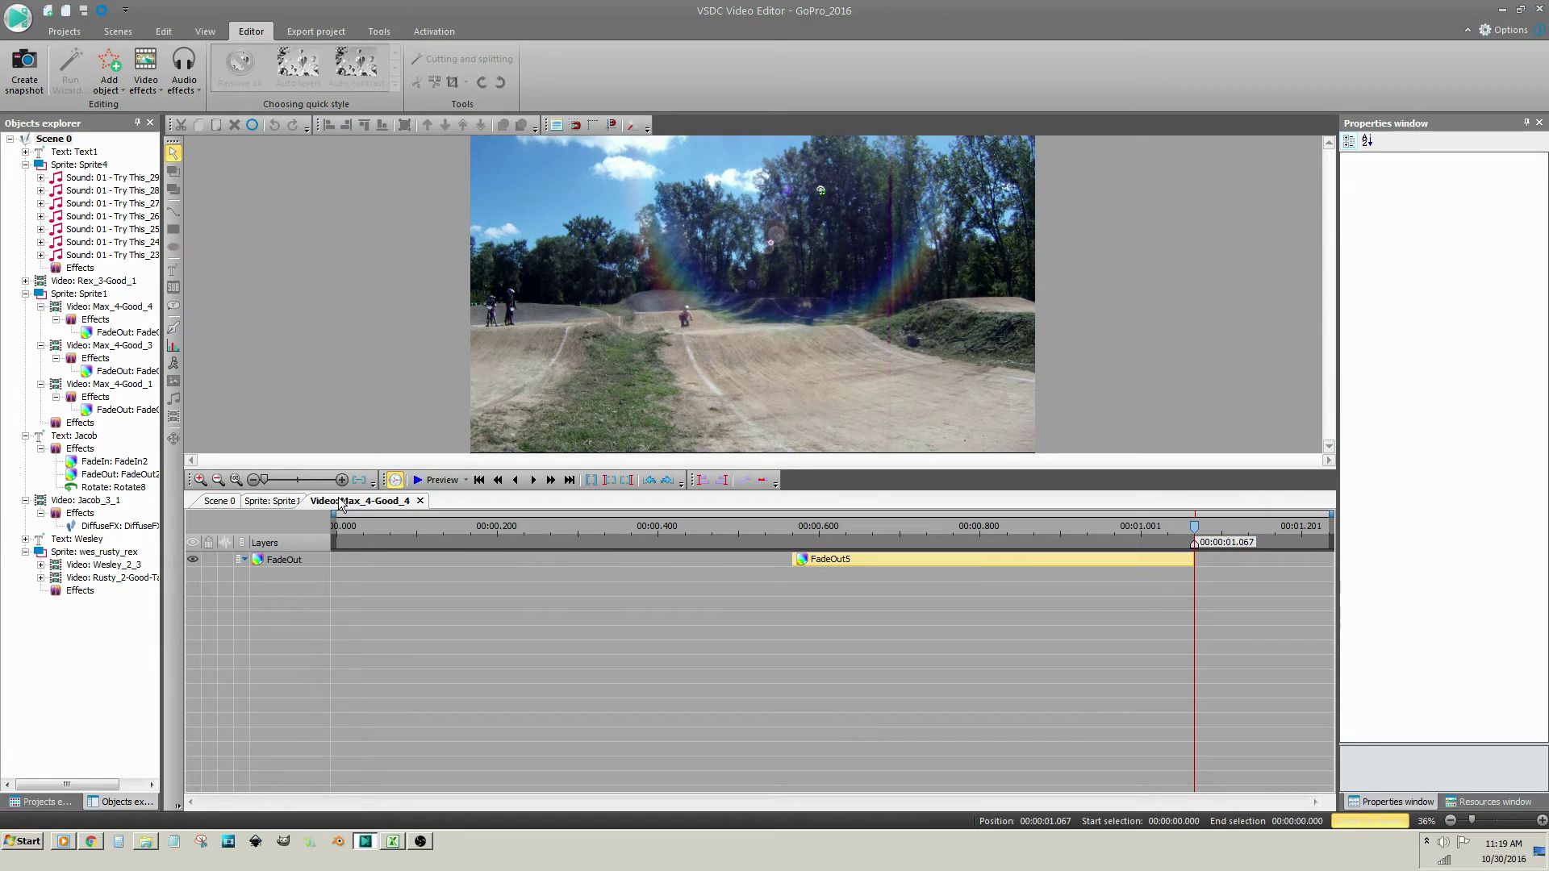
pyautogui.click(266, 501)
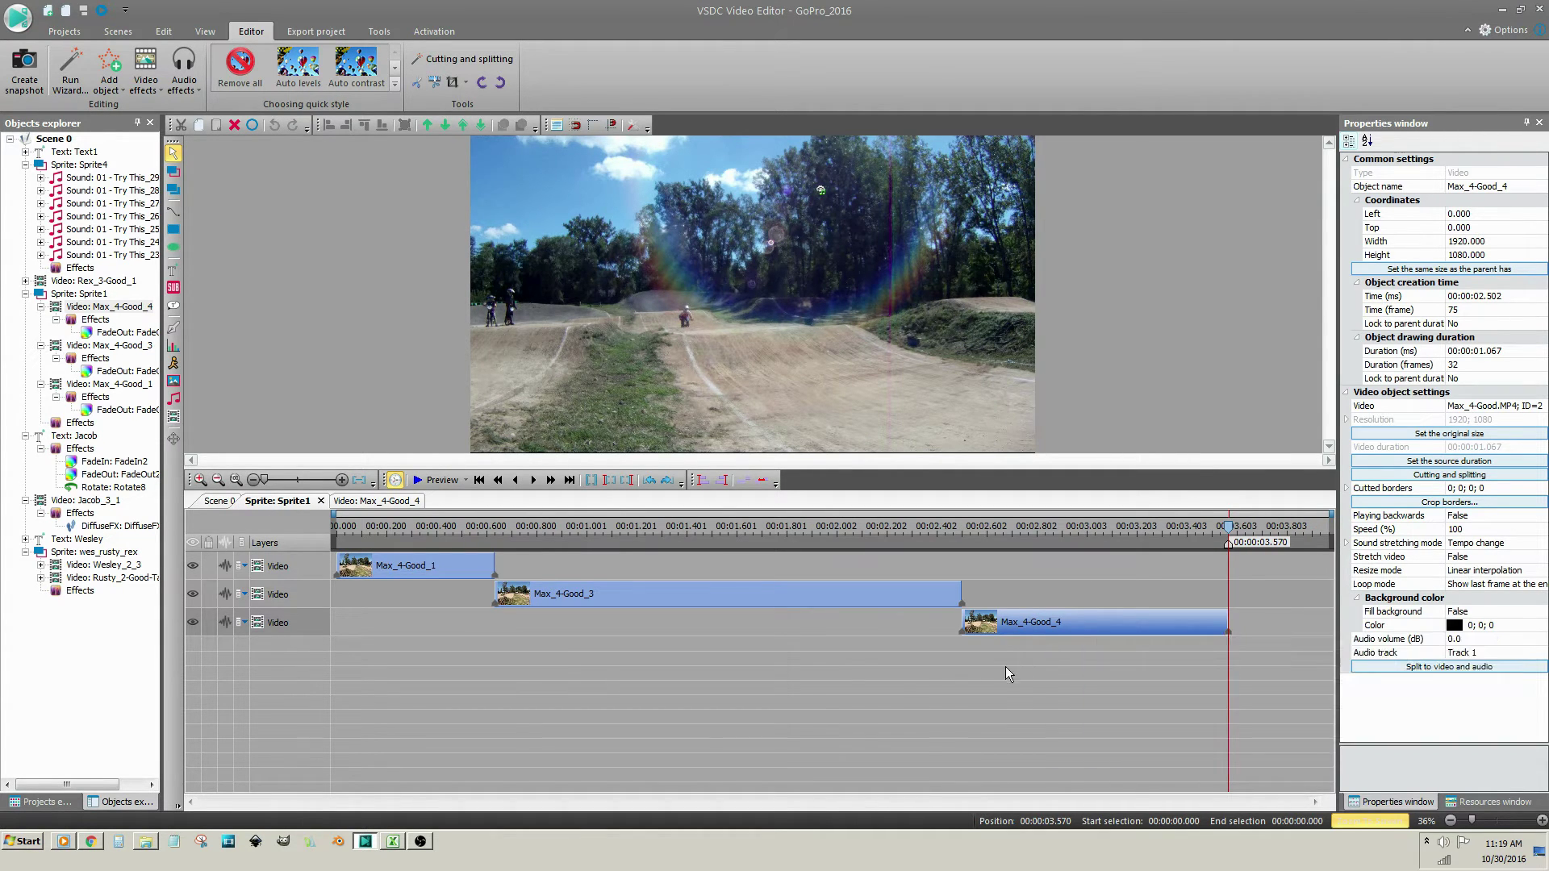
pyautogui.doubleClick(810, 601)
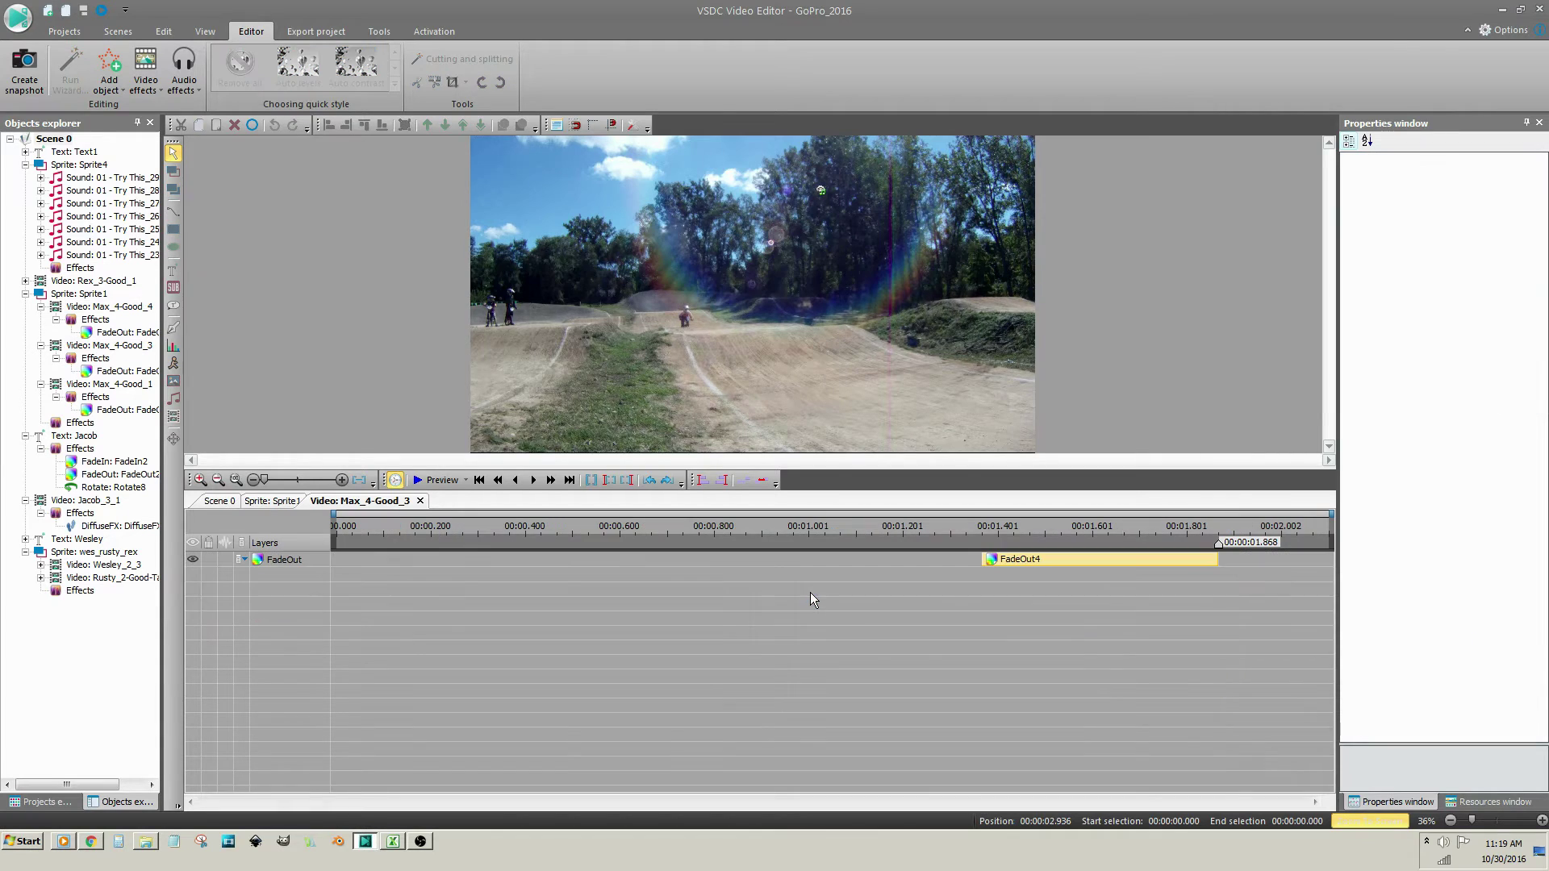
pyautogui.click(1042, 569)
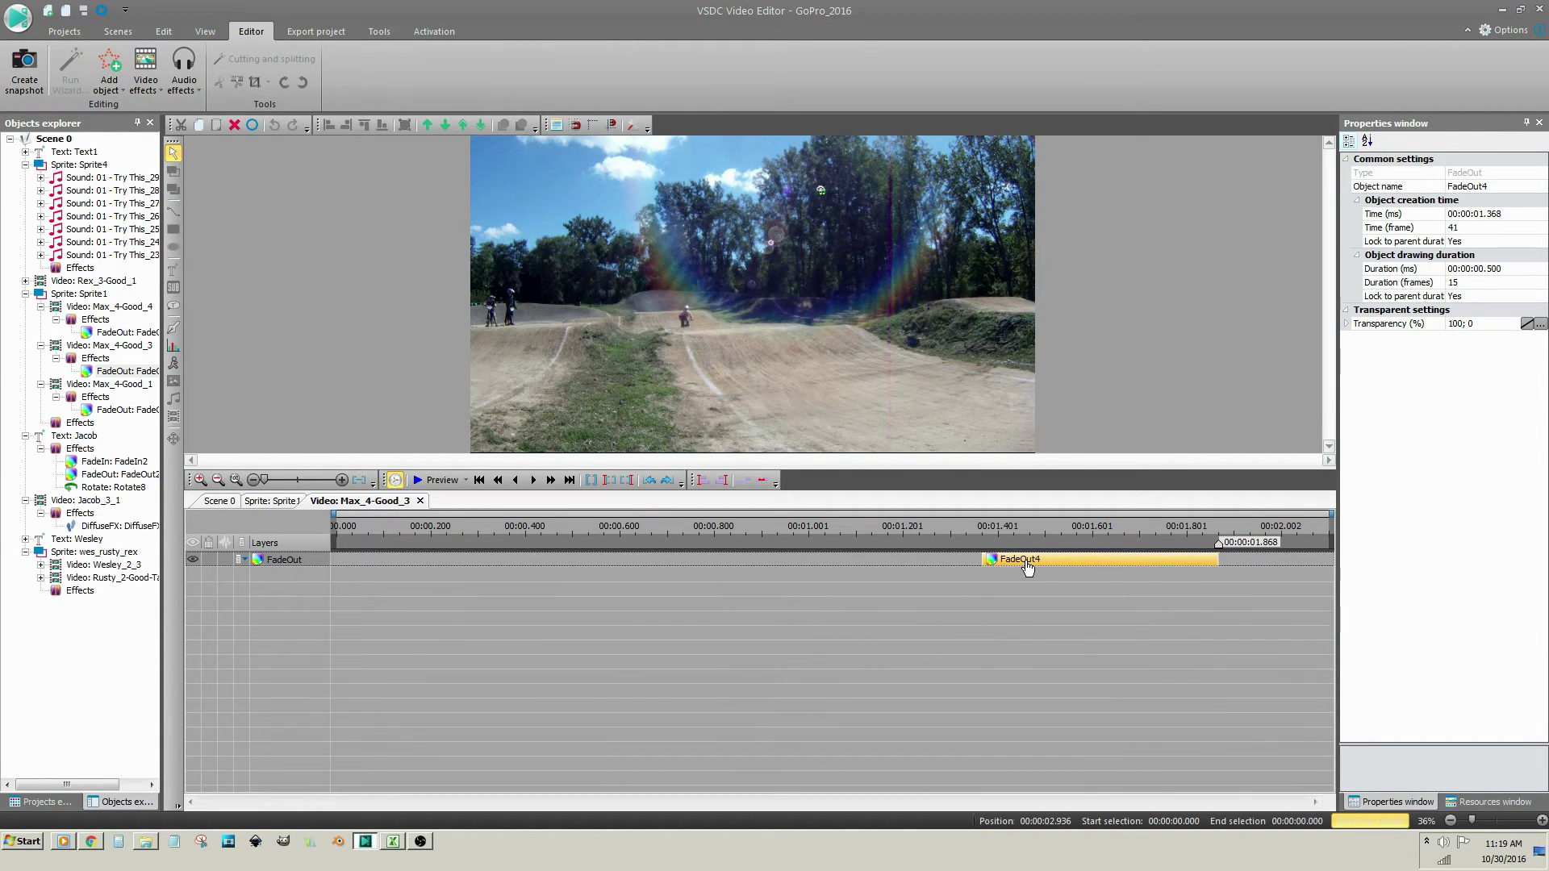
pyautogui.press('Delete')
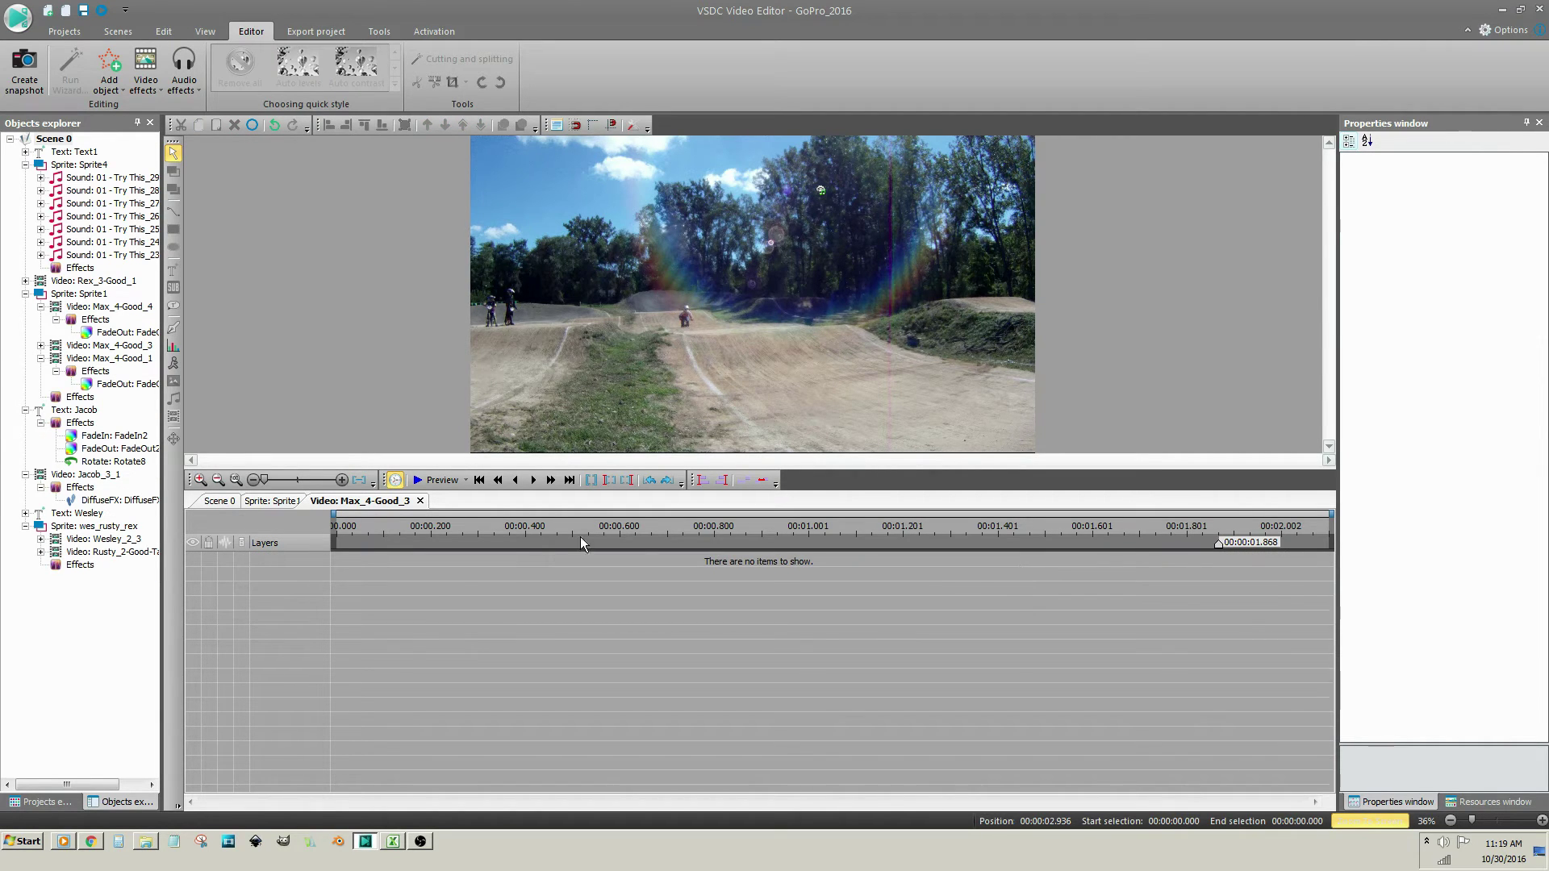
# Delete the FadeOut3 effect from Max_4-Good_1, then select Max_4-Good_4 in Sprite1.
pyautogui.click(273, 499)
pyautogui.doubleClick(420, 567)
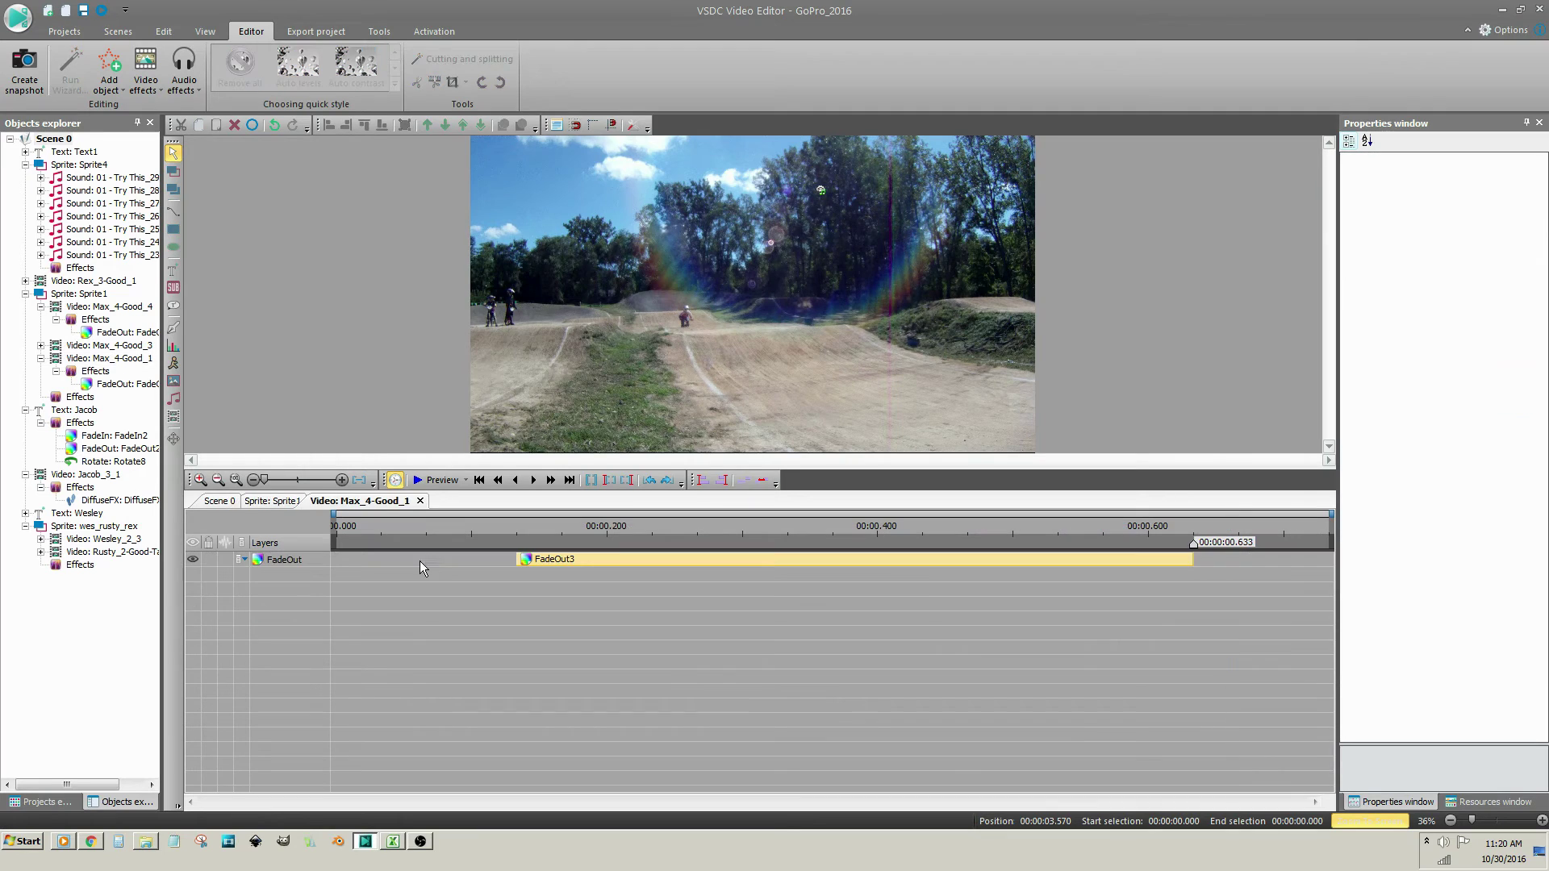
pyautogui.click(880, 568)
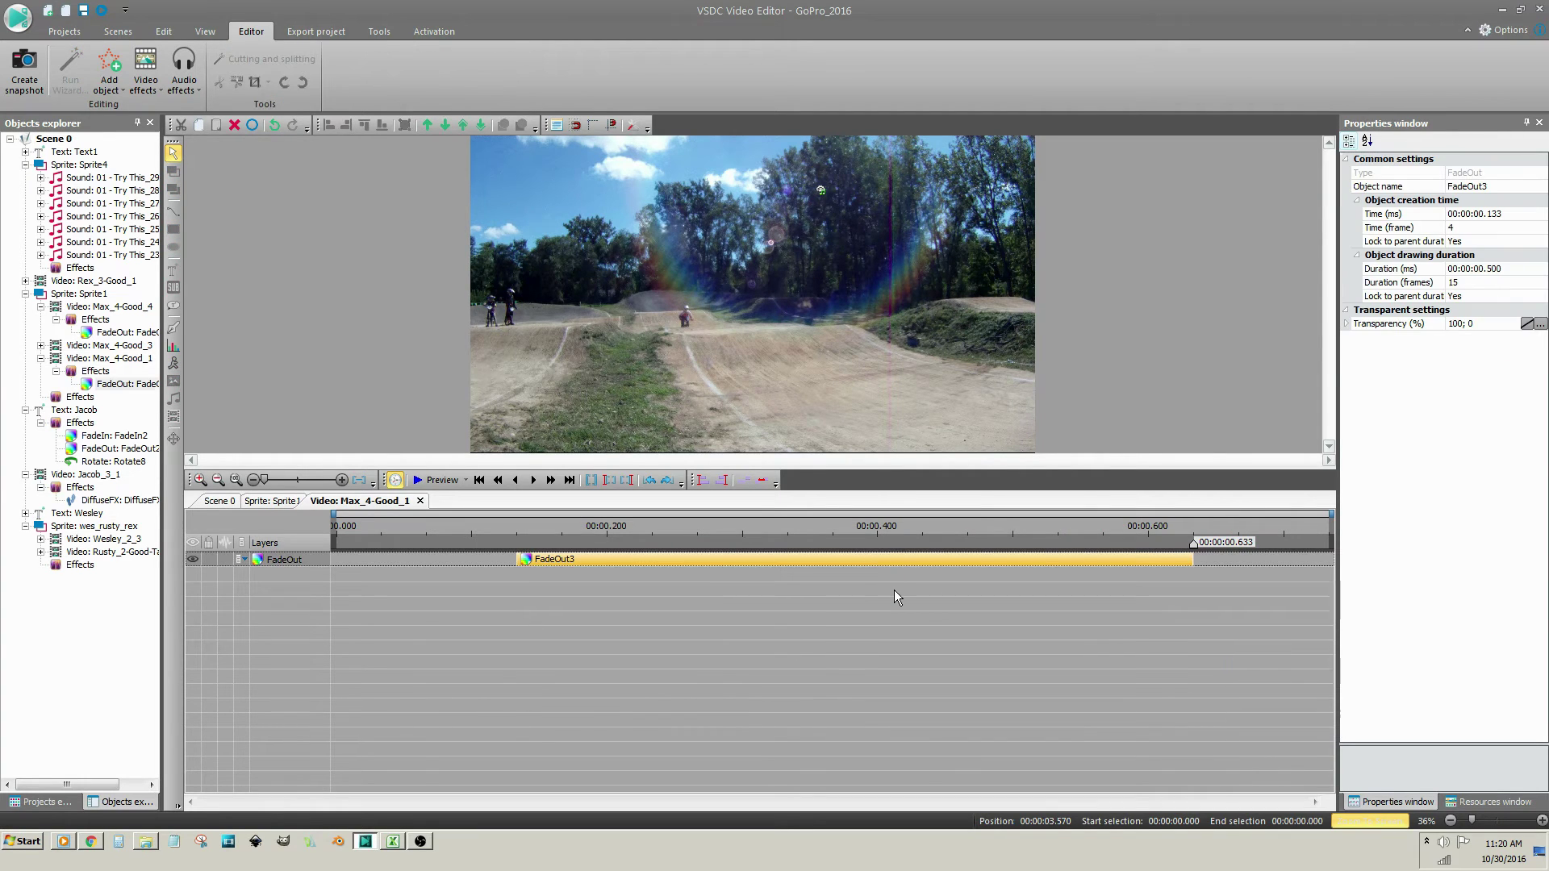
pyautogui.press('Delete')
pyautogui.click(269, 503)
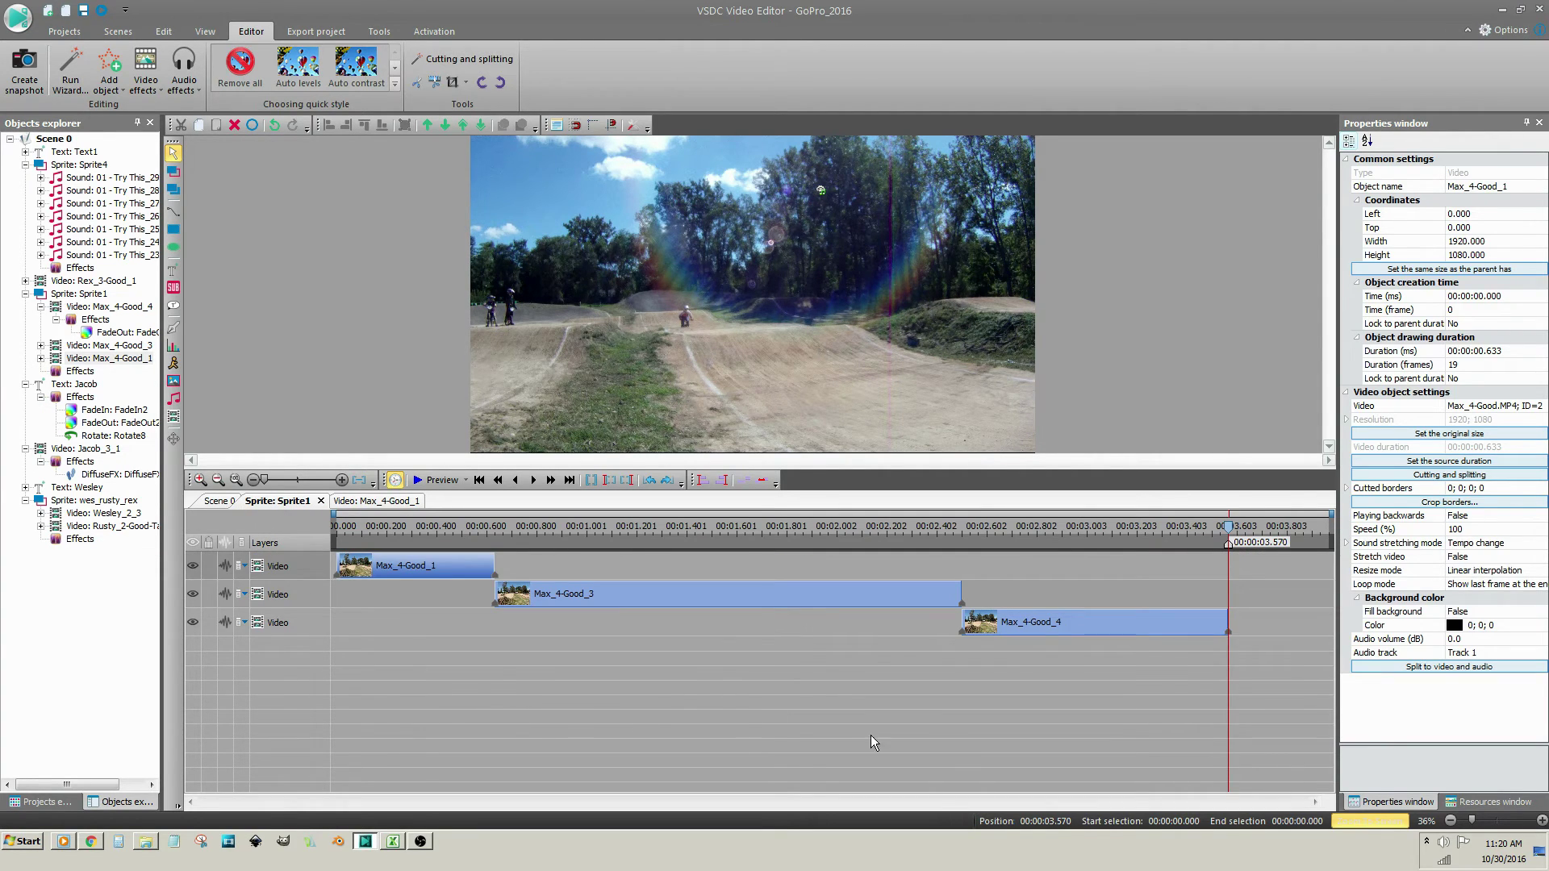
pyautogui.click(1039, 632)
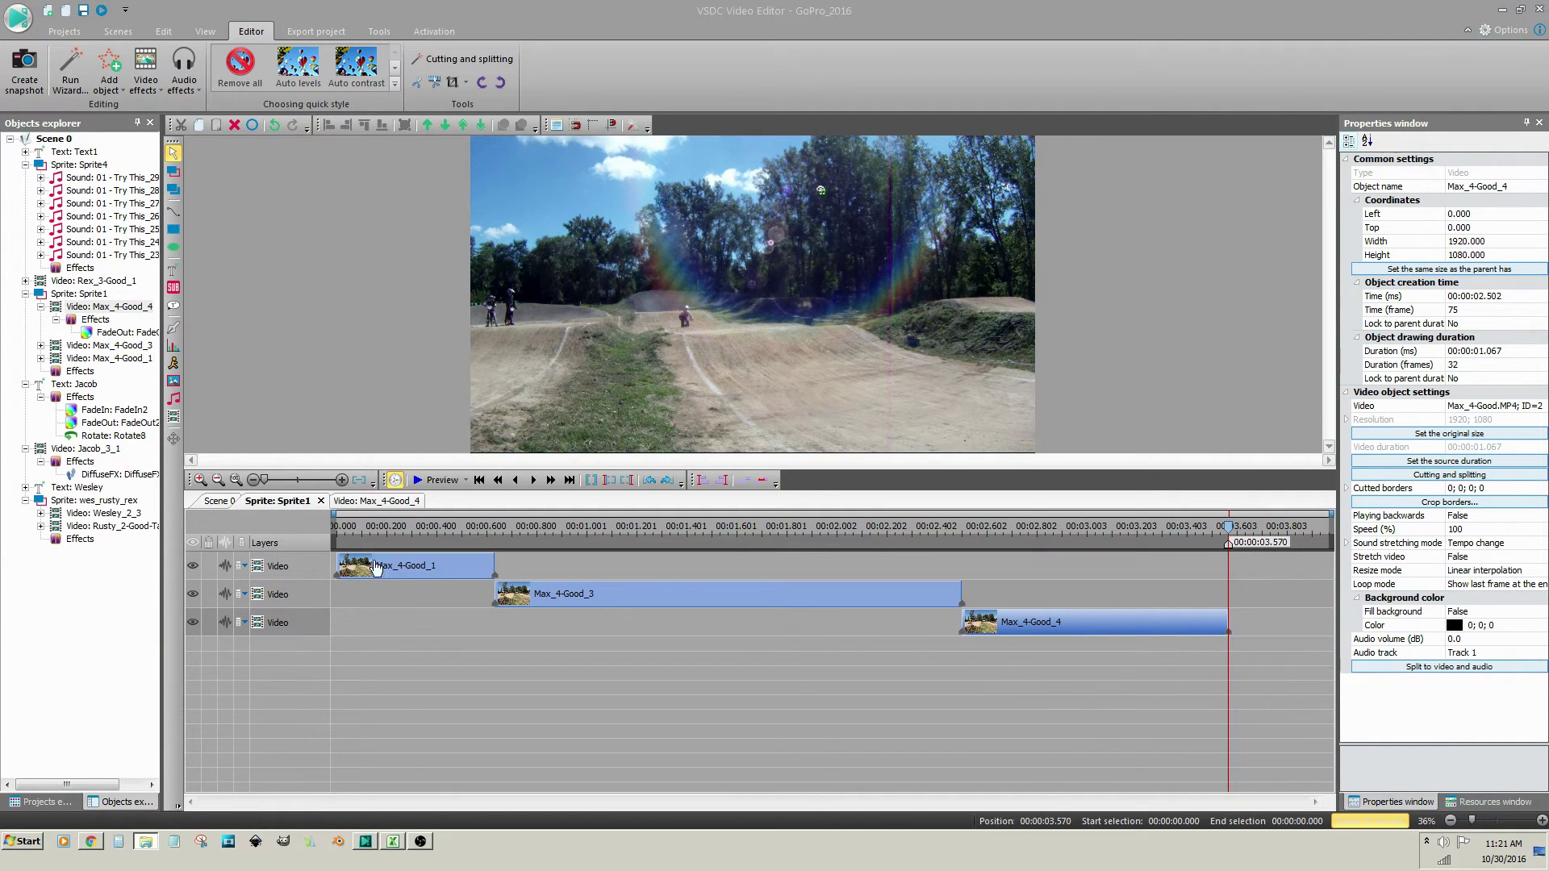
# Preview the Scene 0 project from about 00:07, adjusting the preview volume.
pyautogui.click(215, 501)
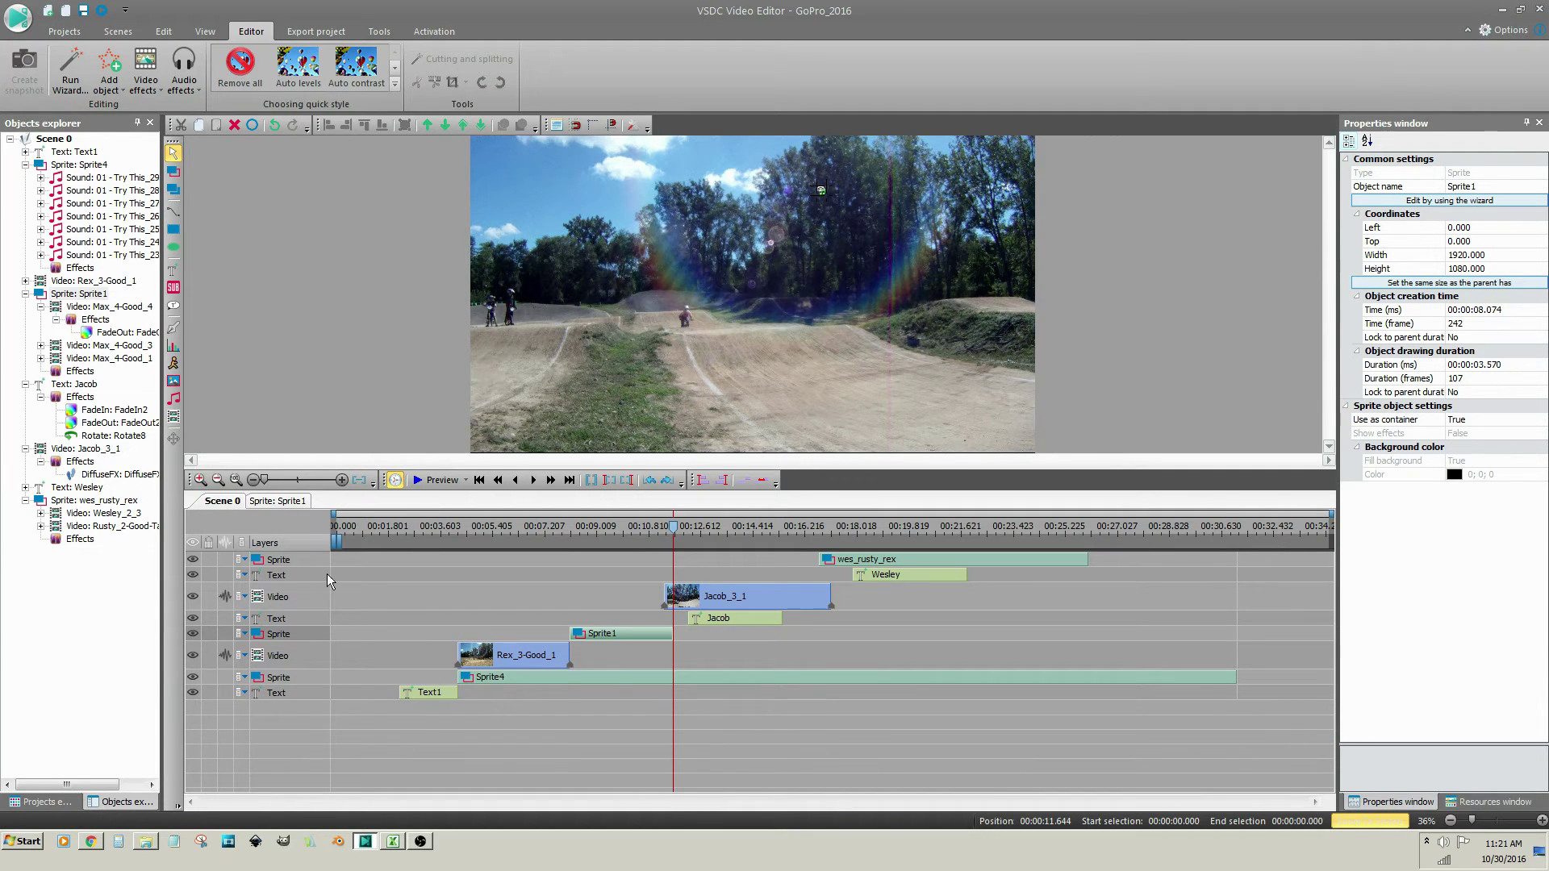
pyautogui.click(547, 530)
pyautogui.click(433, 480)
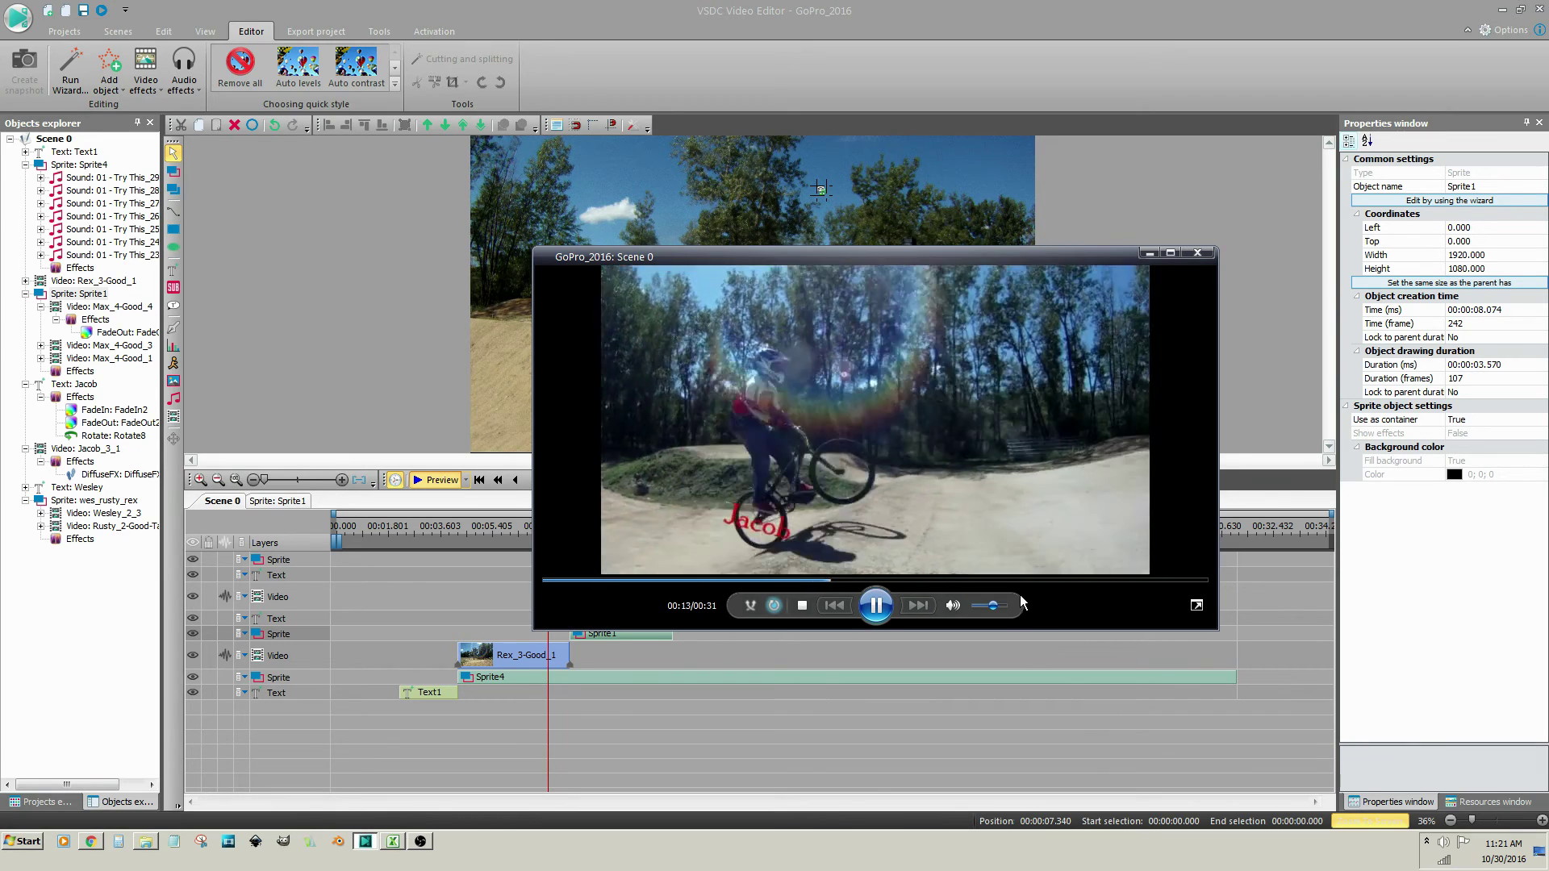
pyautogui.click(990, 607)
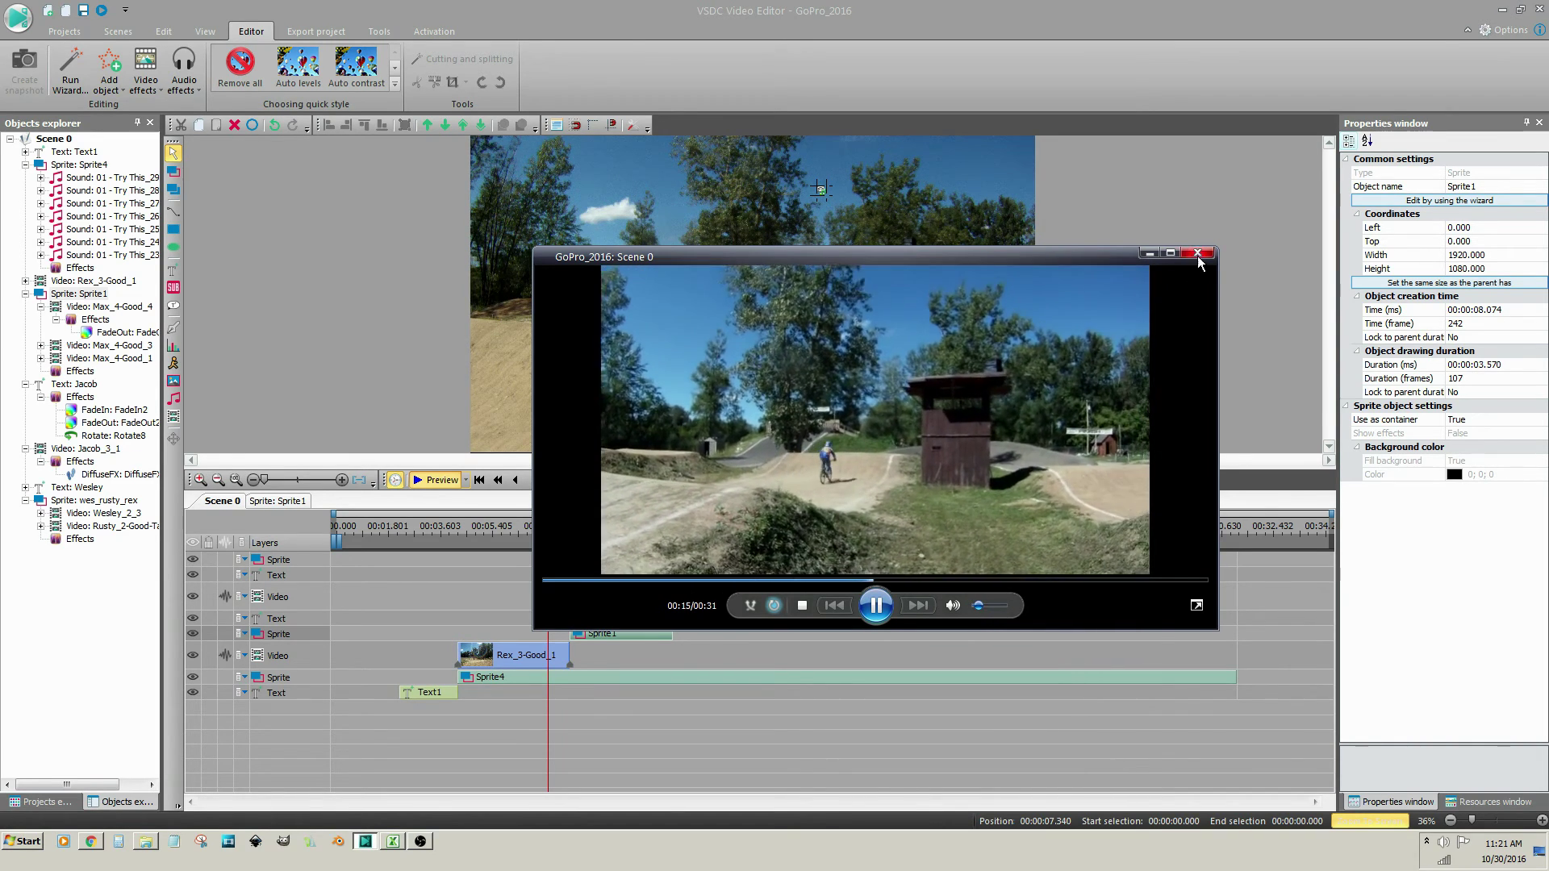
pyautogui.click(1197, 254)
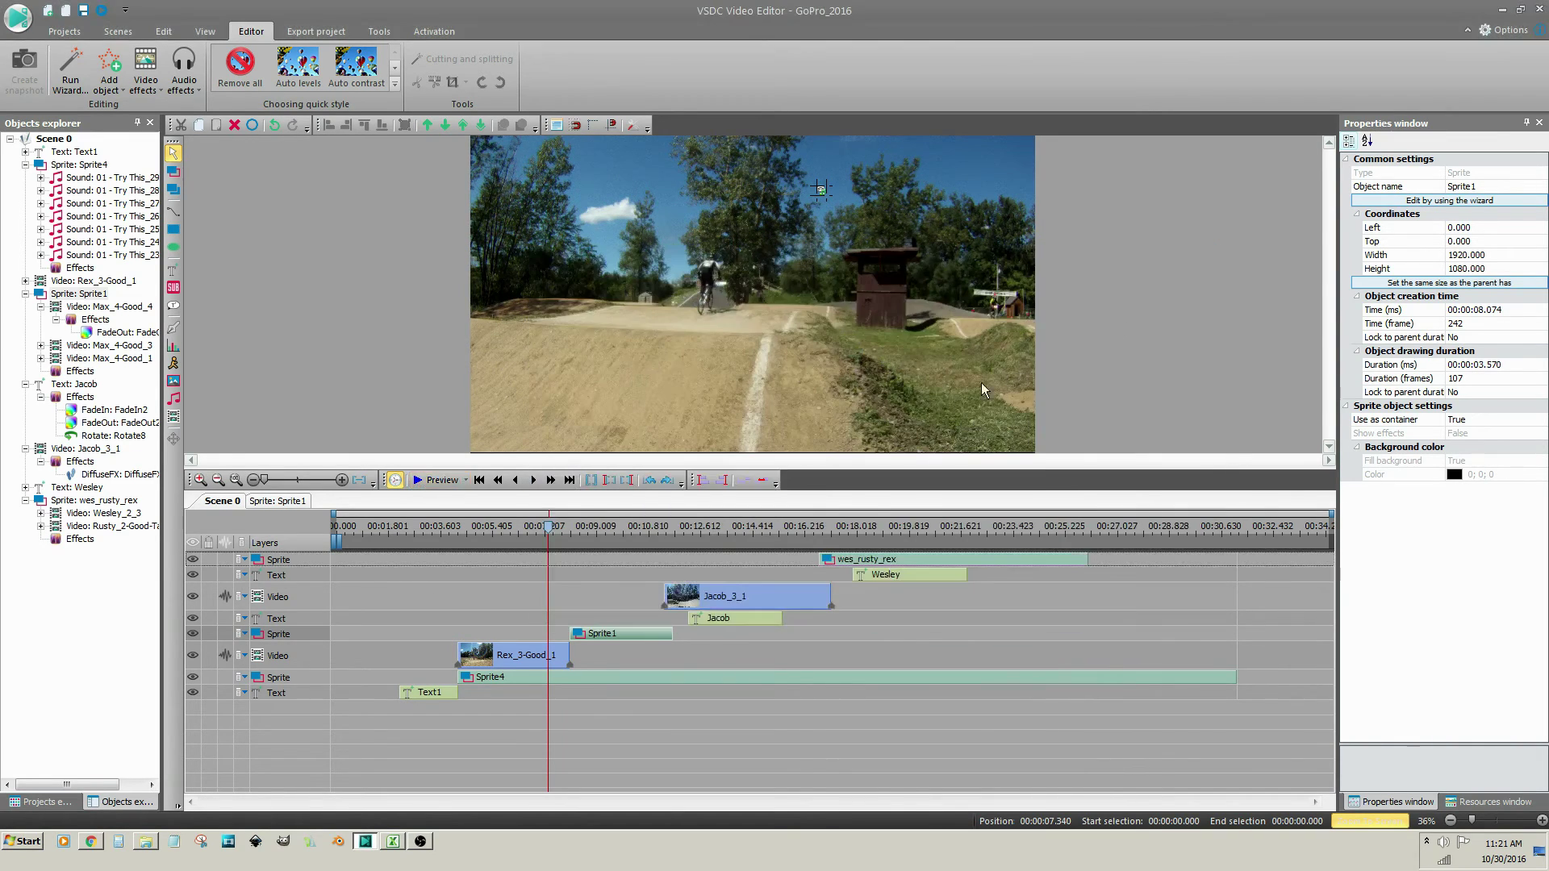
pyautogui.click(622, 575)
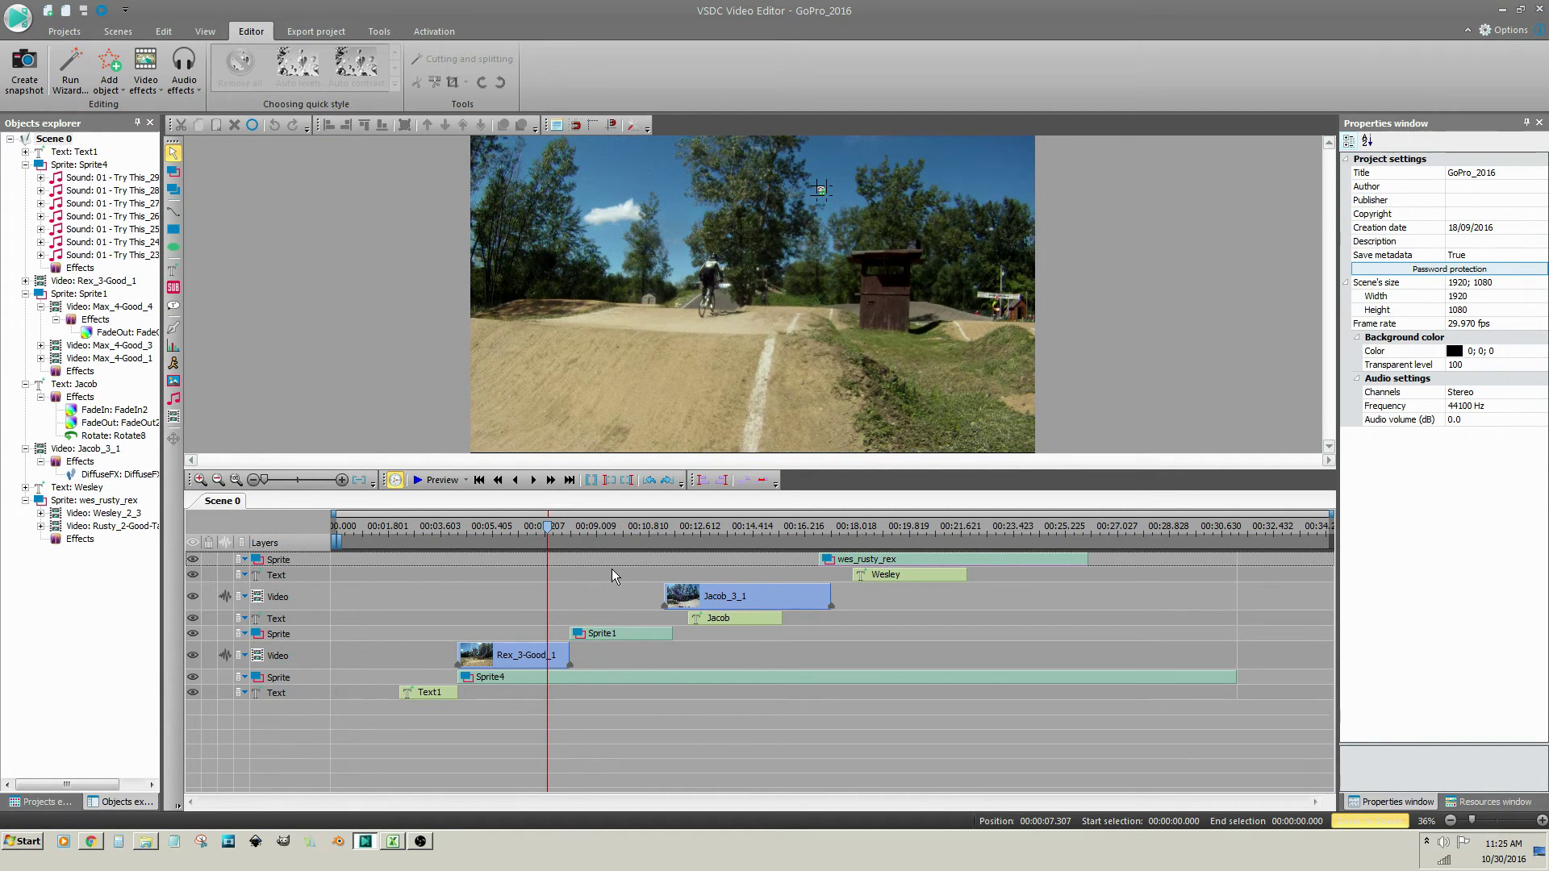
# Drag Sprite4 later to start around 13 s and preview it with raised volume.
pyautogui.moveTo(587, 673); pyautogui.dragTo(666, 685)
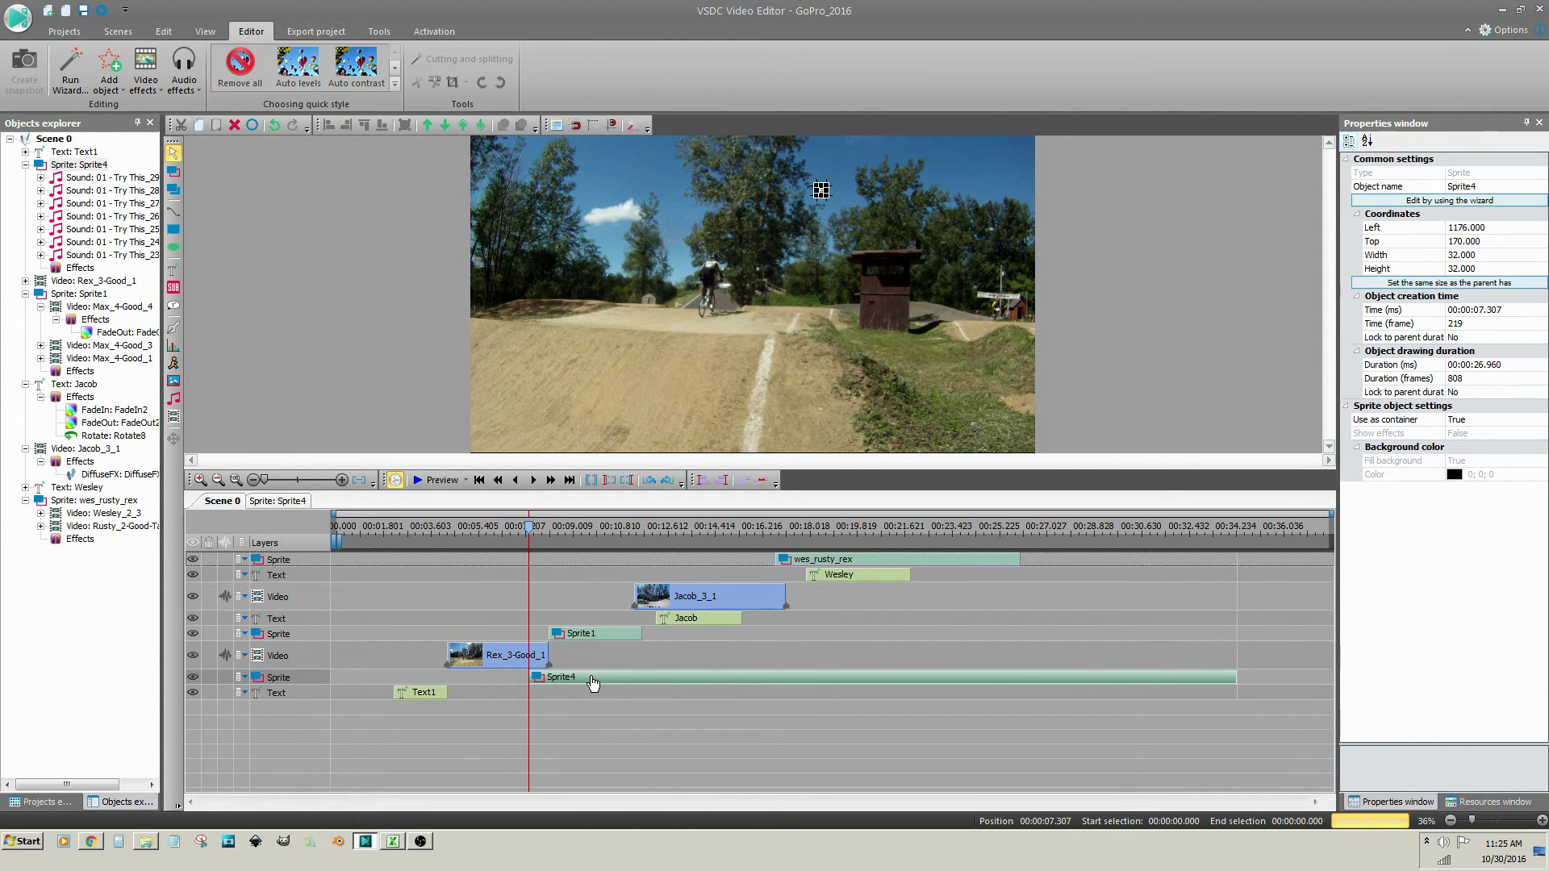
pyautogui.moveTo(592, 683); pyautogui.dragTo(707, 686)
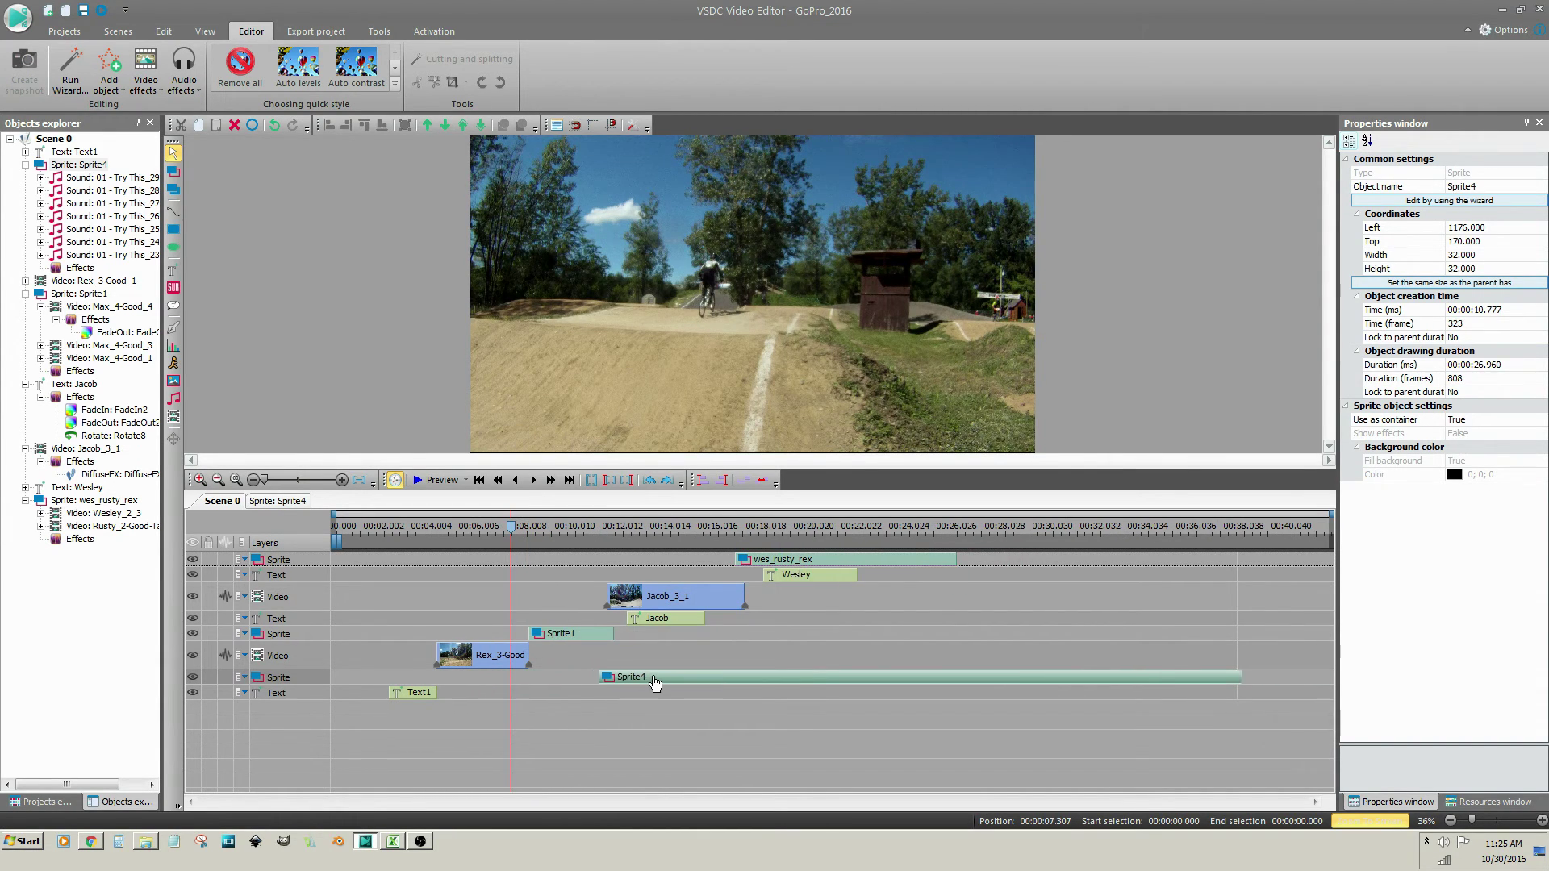
pyautogui.click(438, 480)
pyautogui.click(1001, 605)
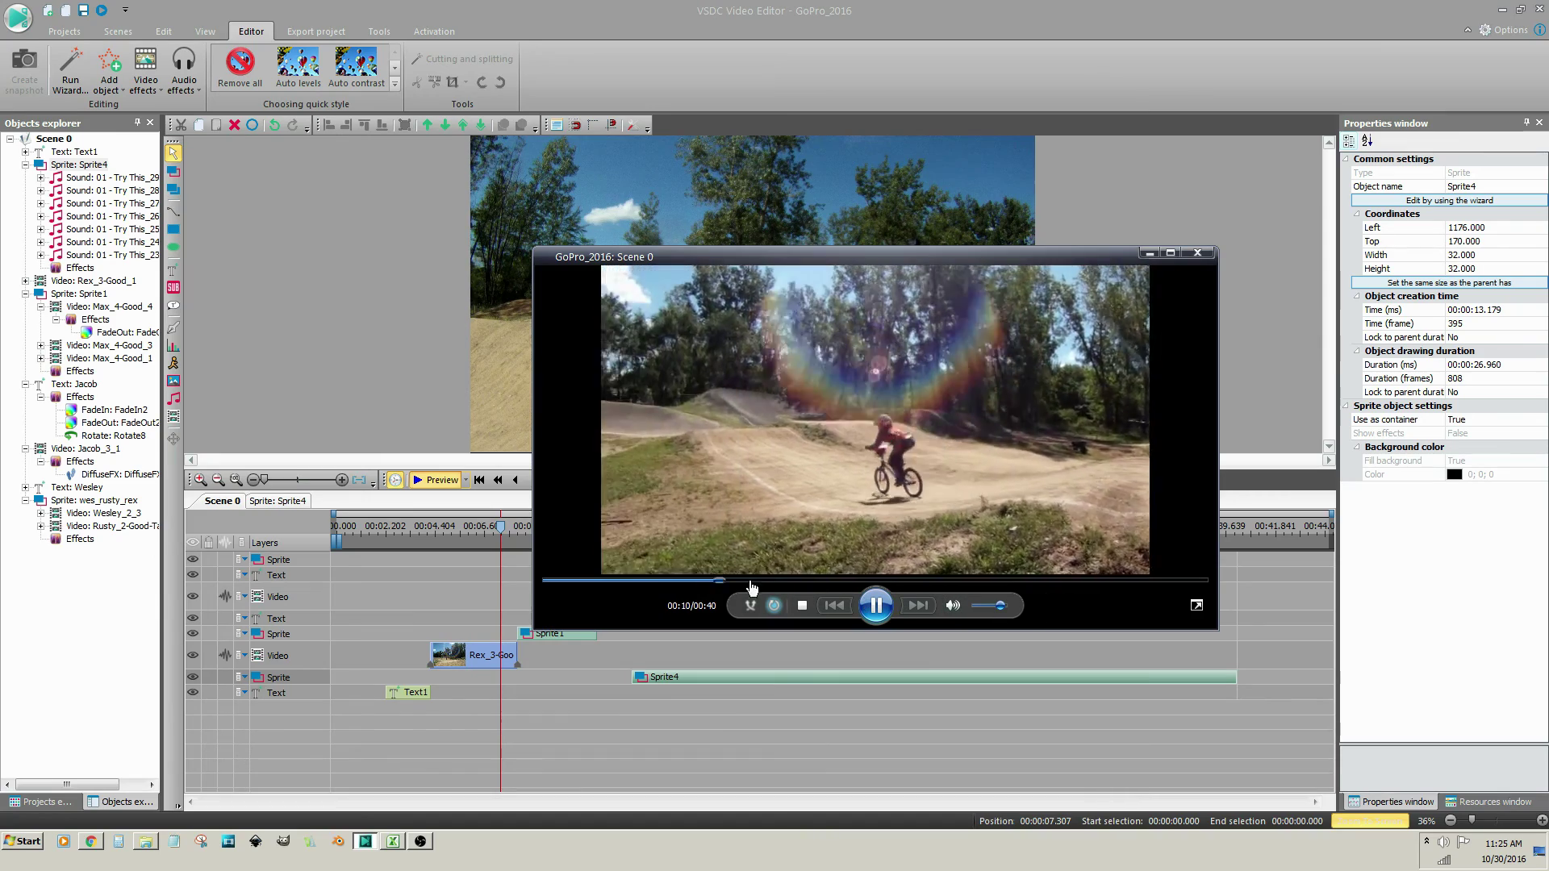
pyautogui.click(1005, 605)
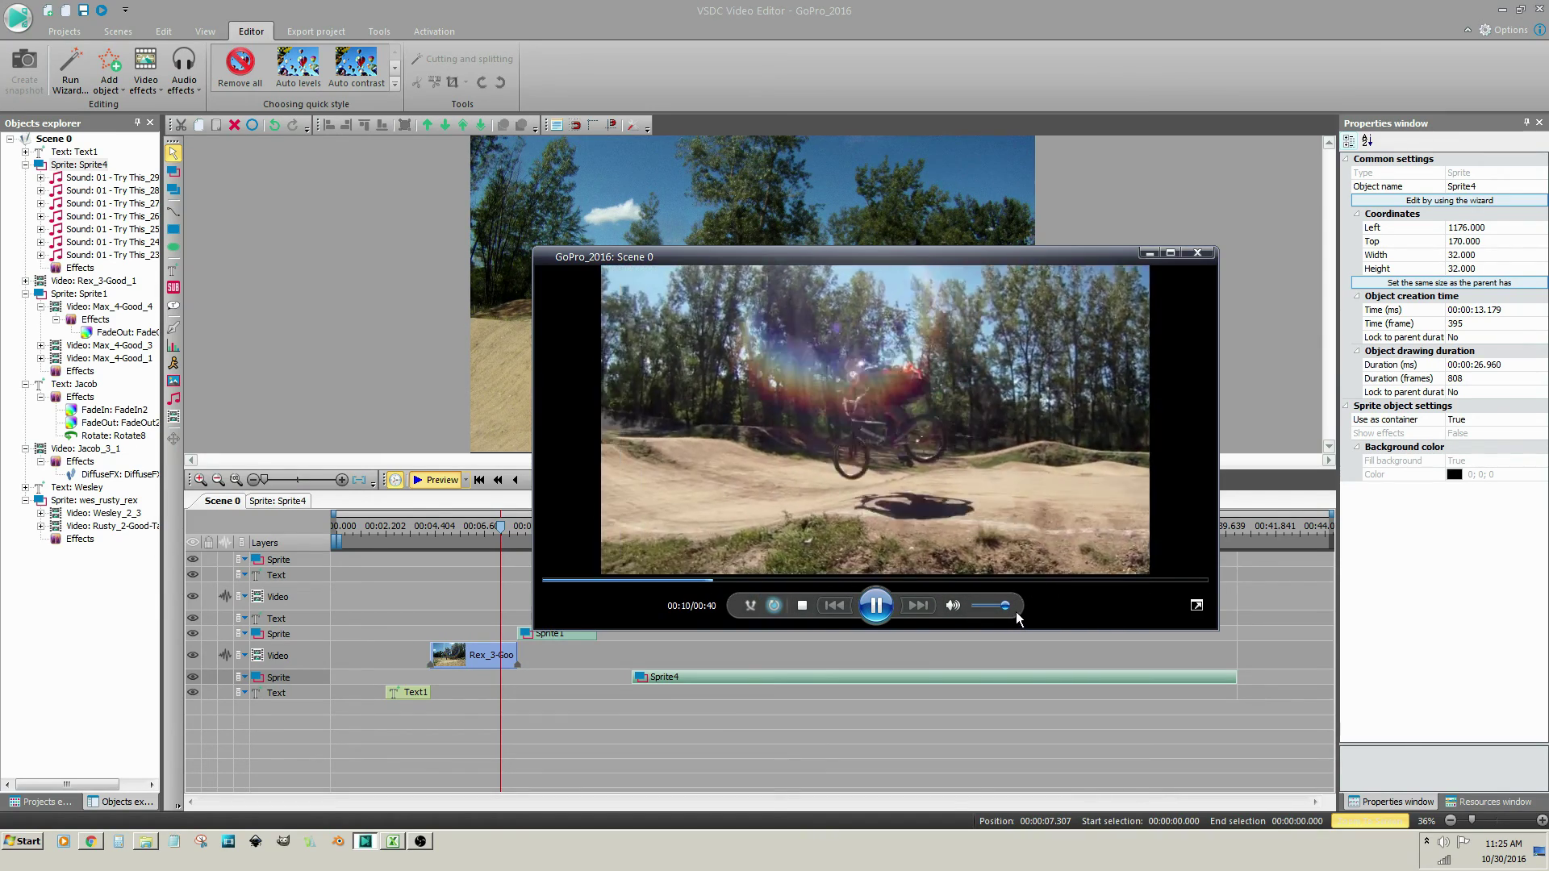
pyautogui.click(803, 605)
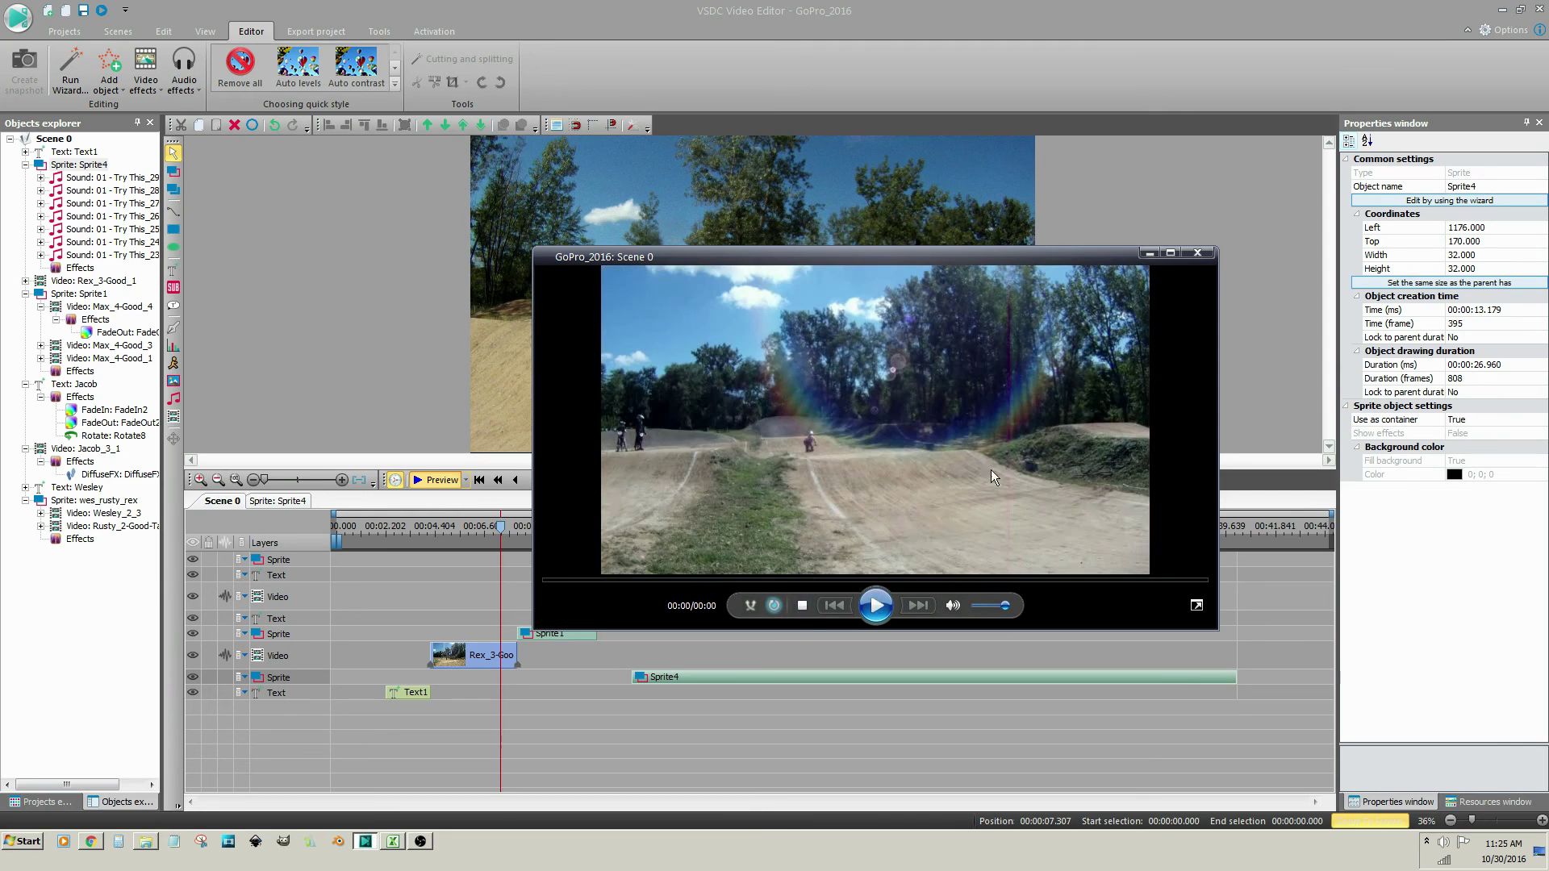
pyautogui.click(1197, 253)
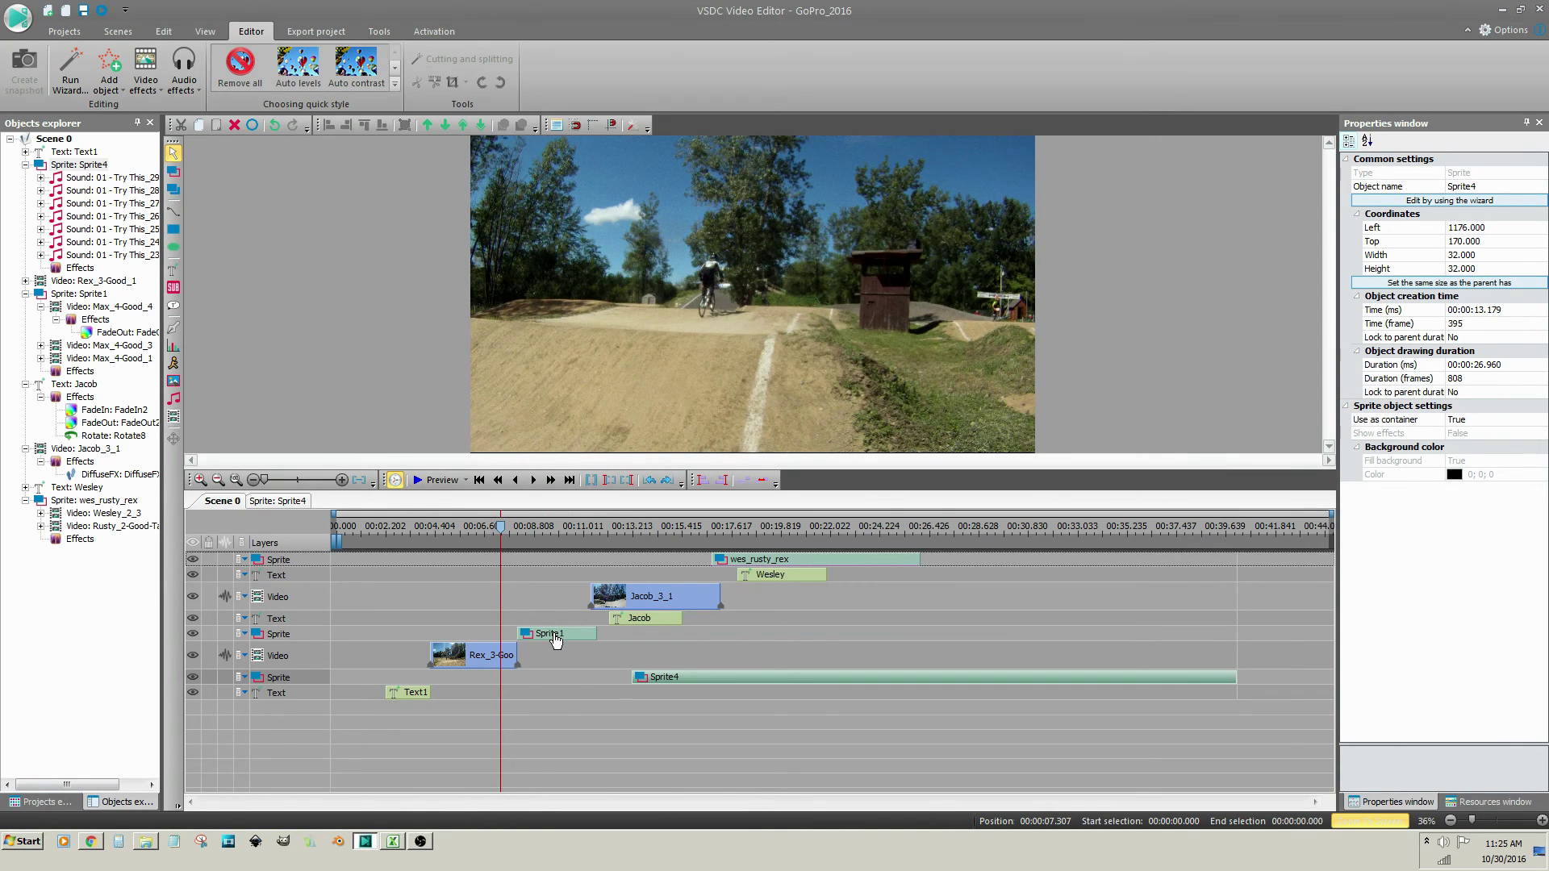
# Inside Sprite1, select Max_4-Good_3 and list its Audio track choices: Track 1 or Don't use audio.
pyautogui.doubleClick(556, 636)
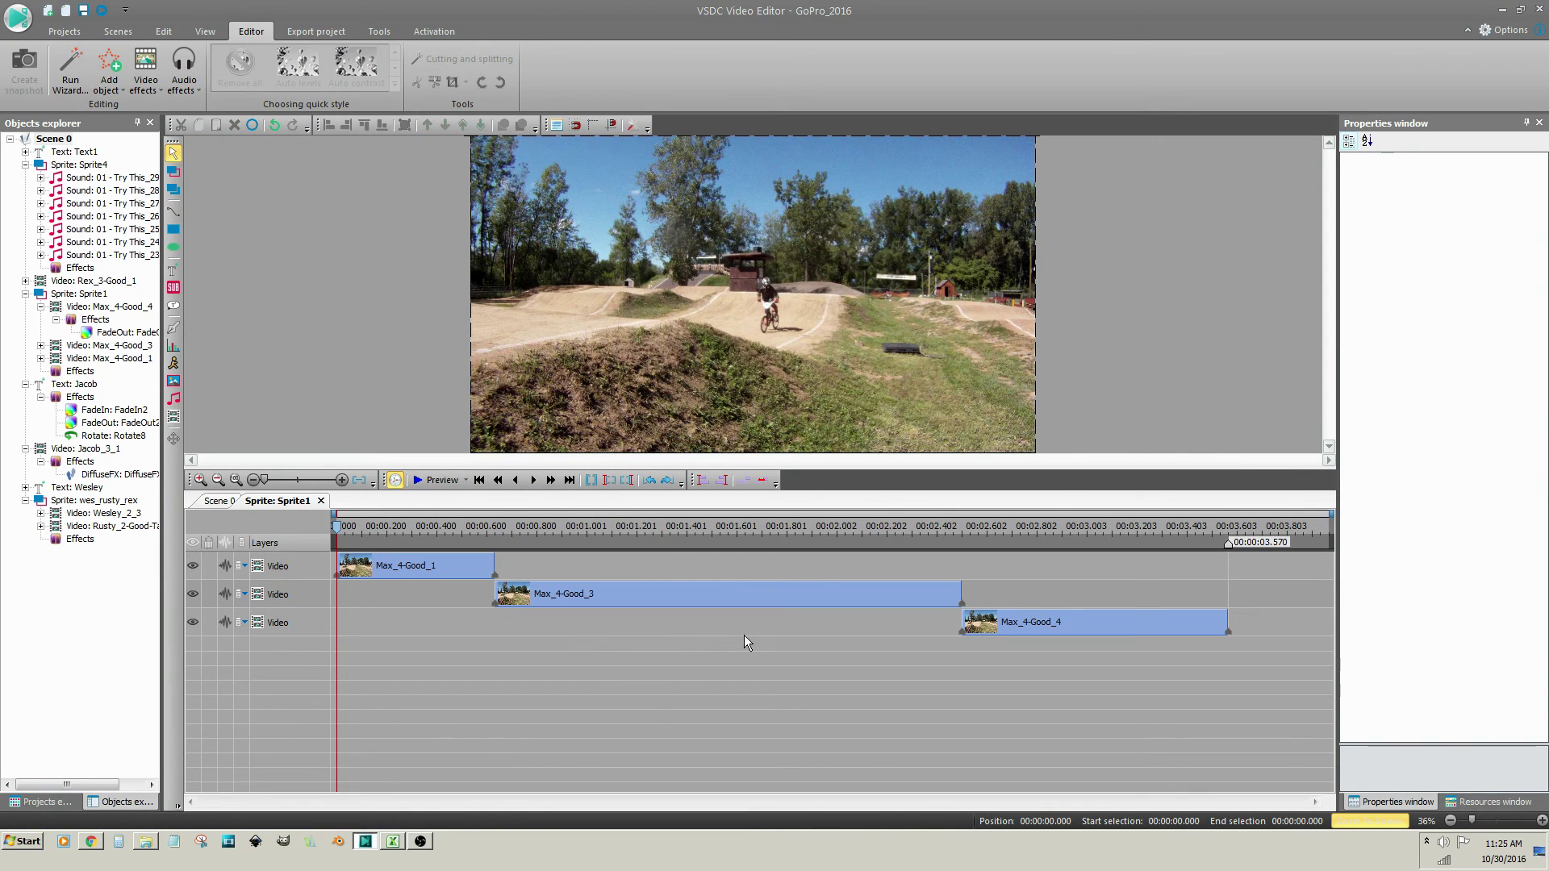
pyautogui.click(752, 602)
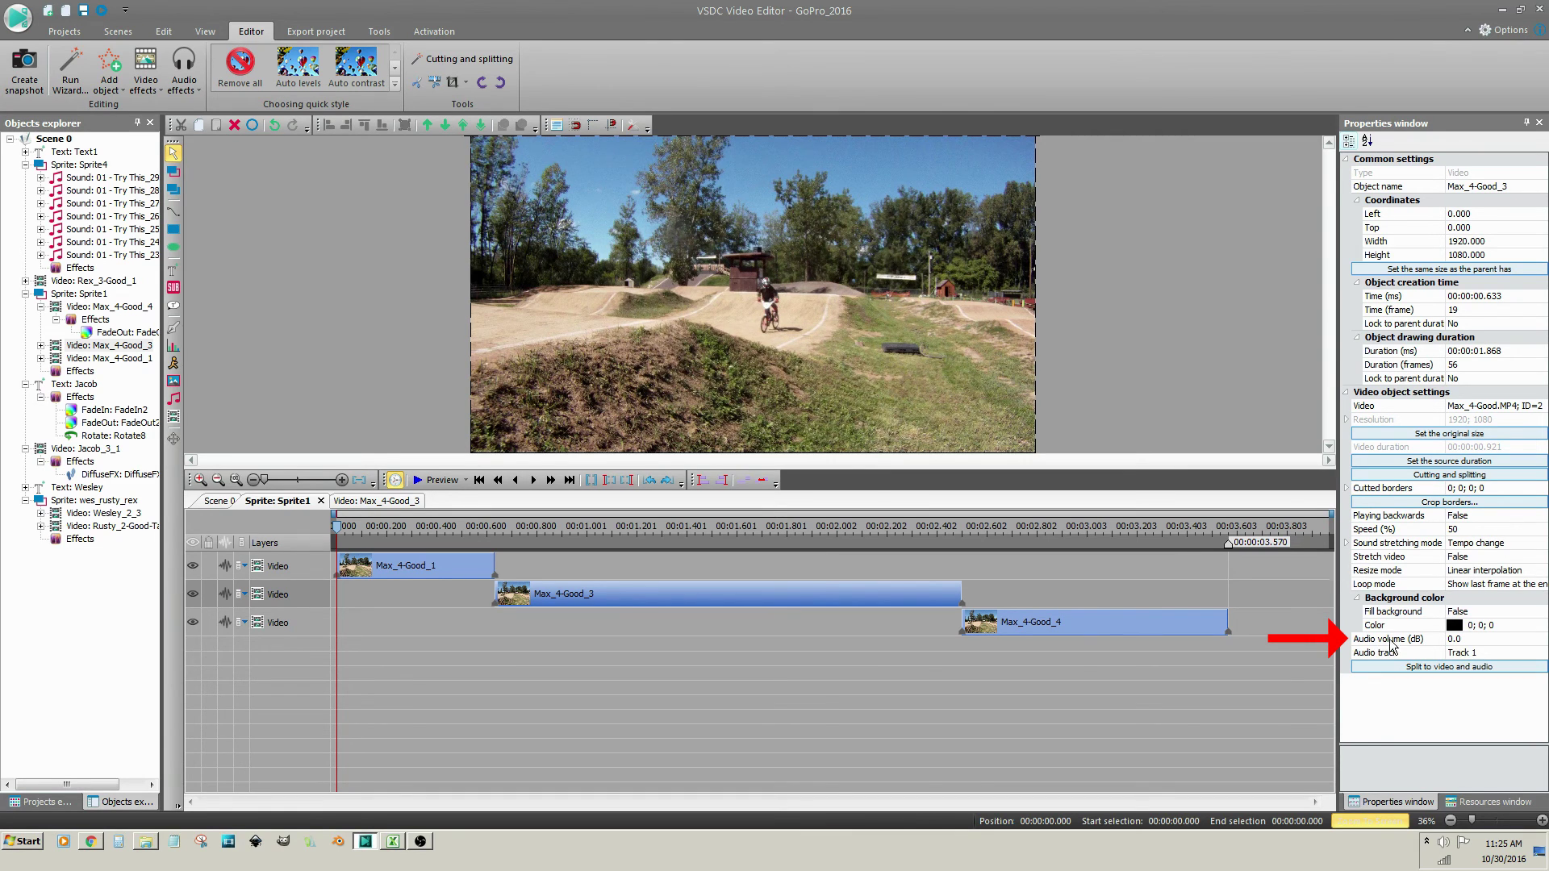
pyautogui.click(1473, 641)
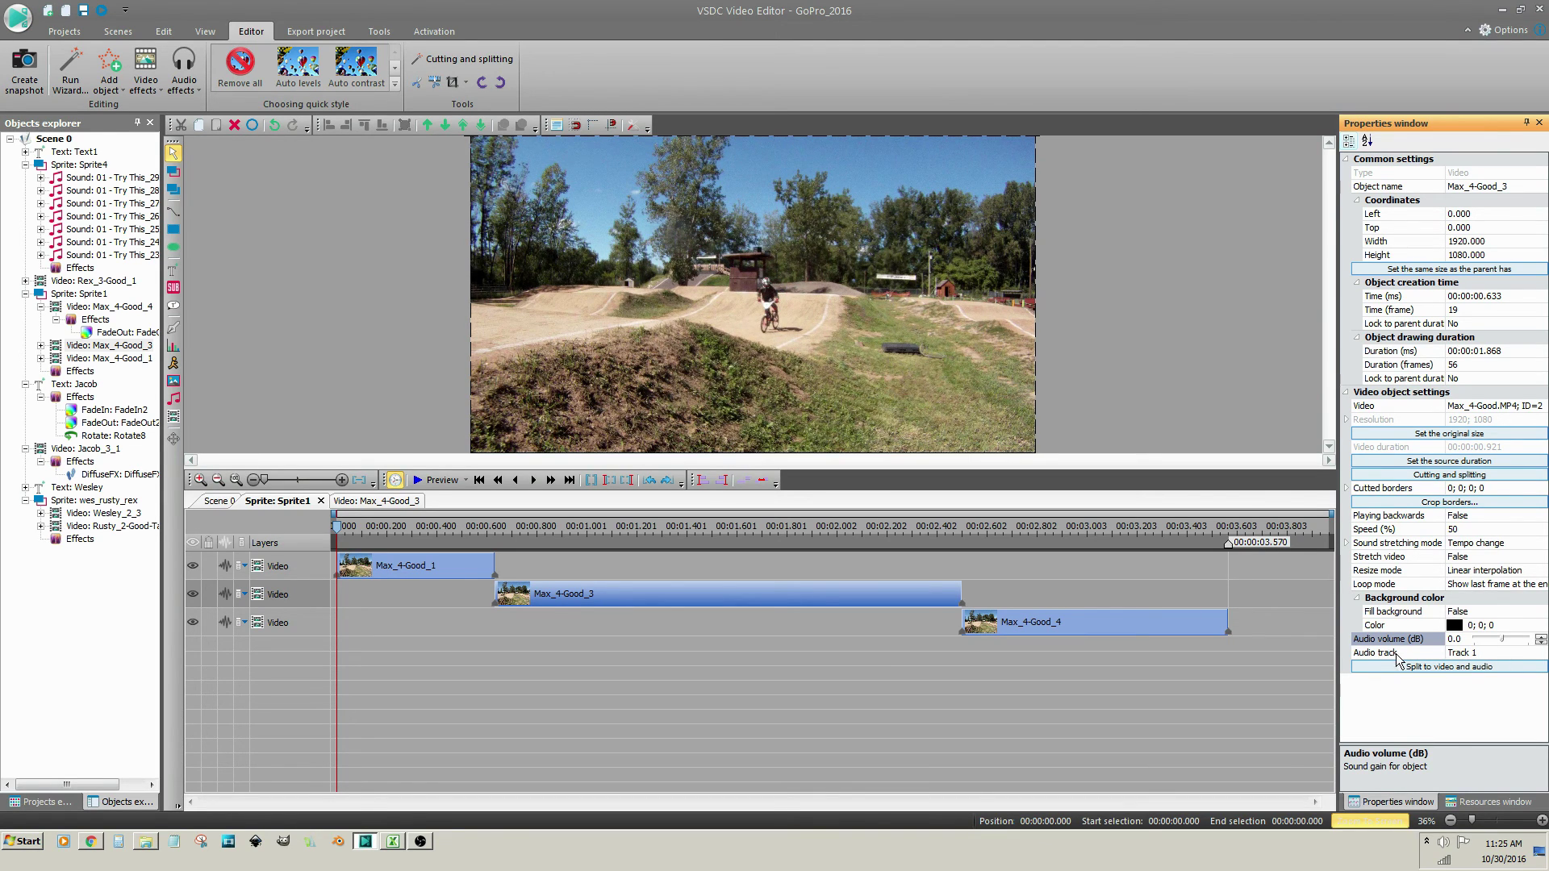
pyautogui.click(1416, 654)
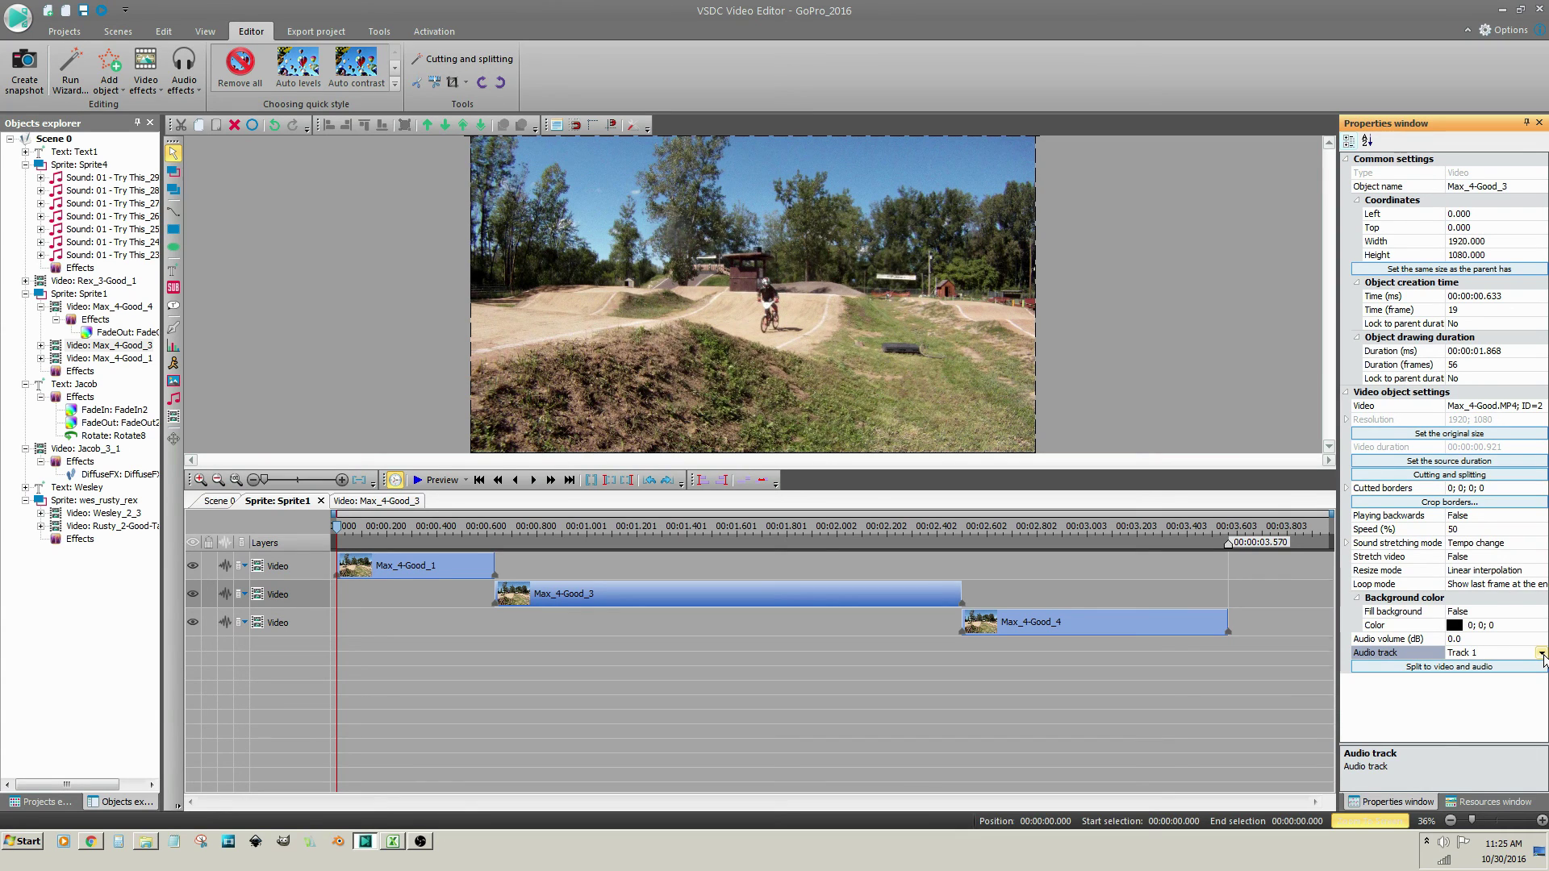
pyautogui.click(1539, 654)
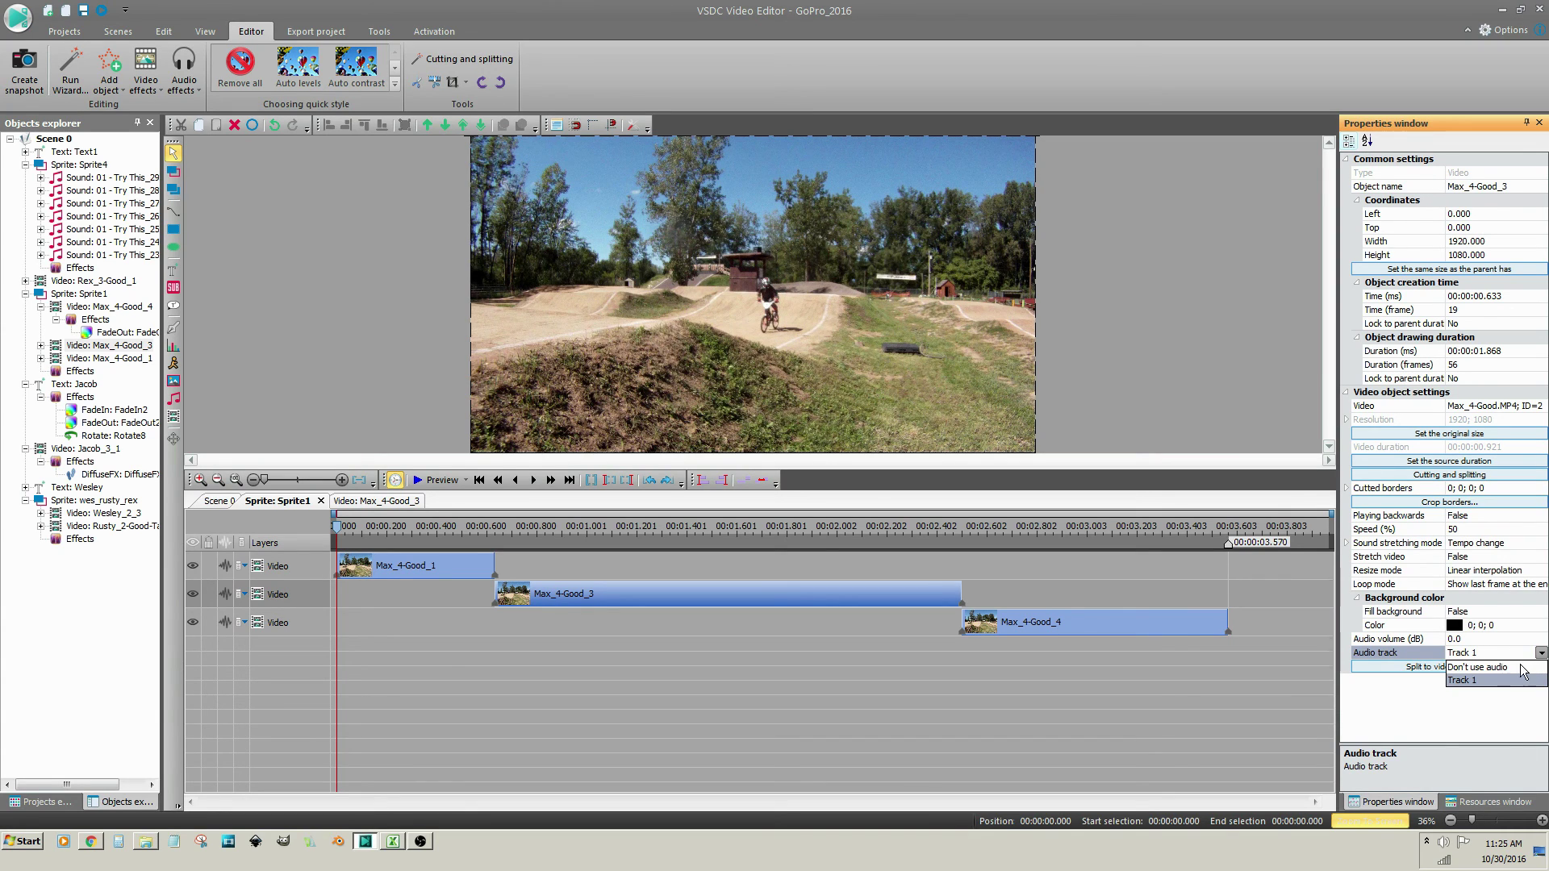